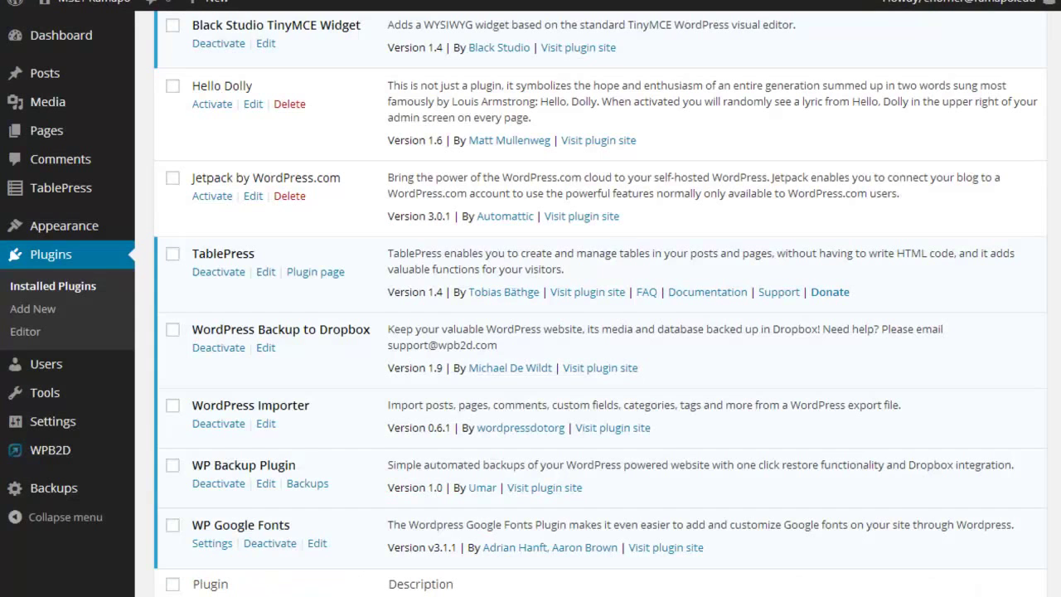
- Deactivate the WordPress Backup to Dropbox plugin in the installed plugins list
{"action": "scroll", "coordinate": [379, 347], "scroll_direction": "up", "scroll_amount": 4}
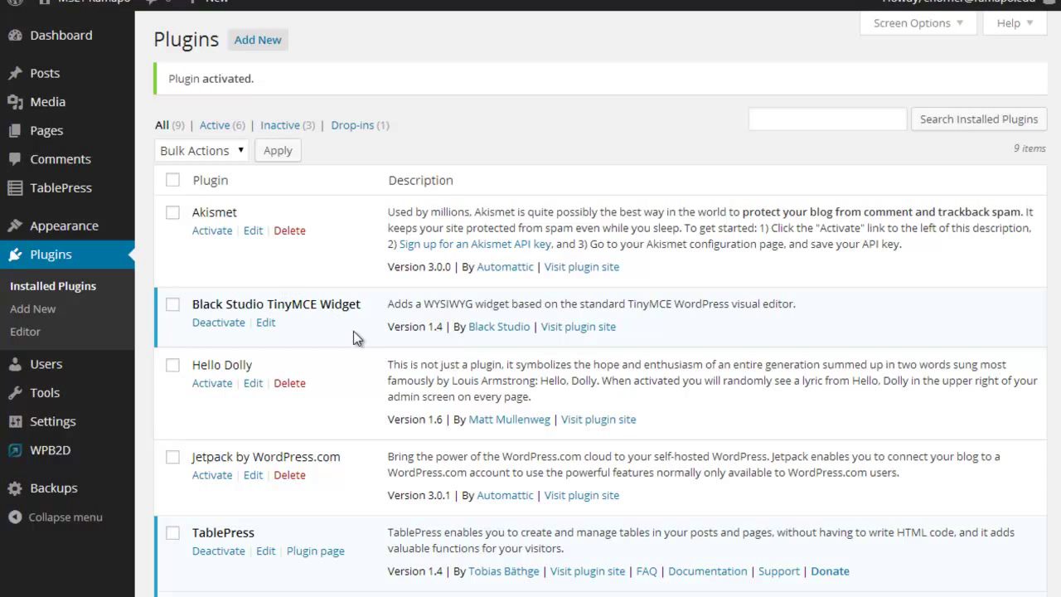
{"action": "scroll", "coordinate": [353, 331], "scroll_direction": "down", "scroll_amount": 1}
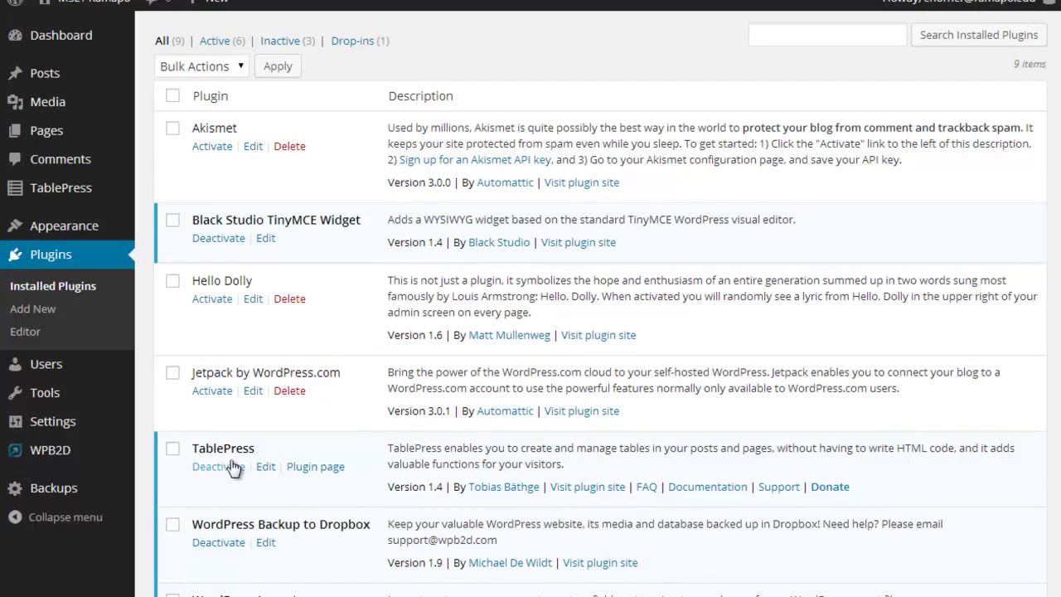
{"action": "scroll", "coordinate": [231, 518], "scroll_direction": "down", "scroll_amount": 2}
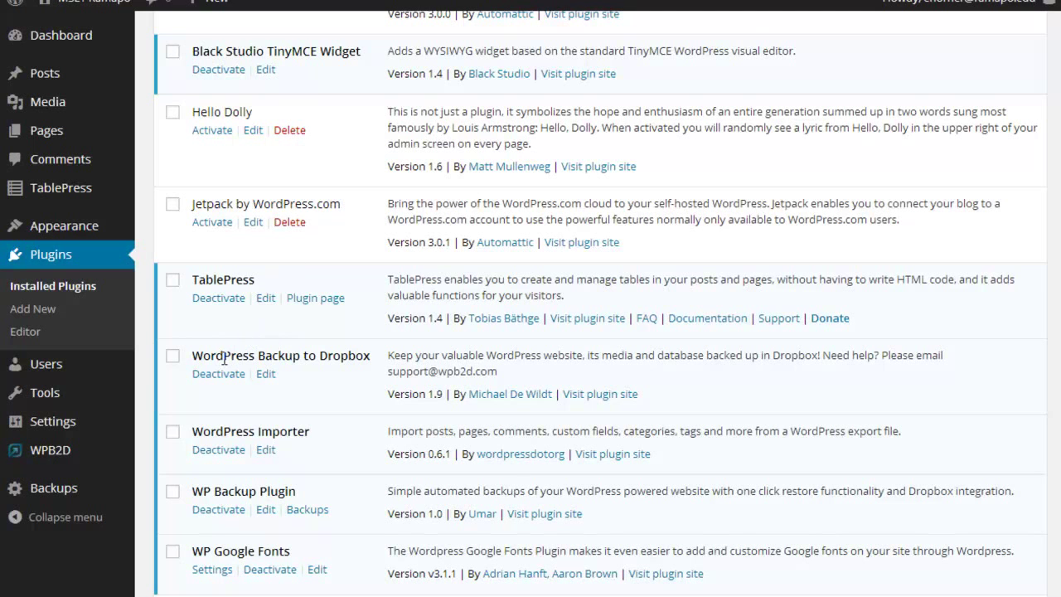
{"action": "left_click_drag", "start_coordinate": [193, 355], "coordinate": [376, 357]}
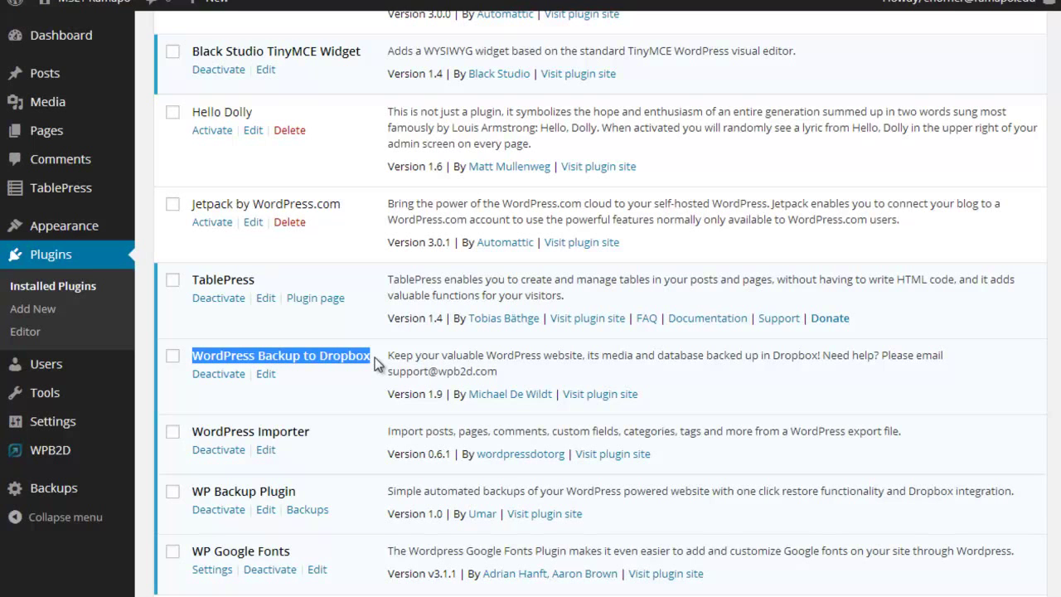
{"action": "left_click", "coordinate": [356, 358]}
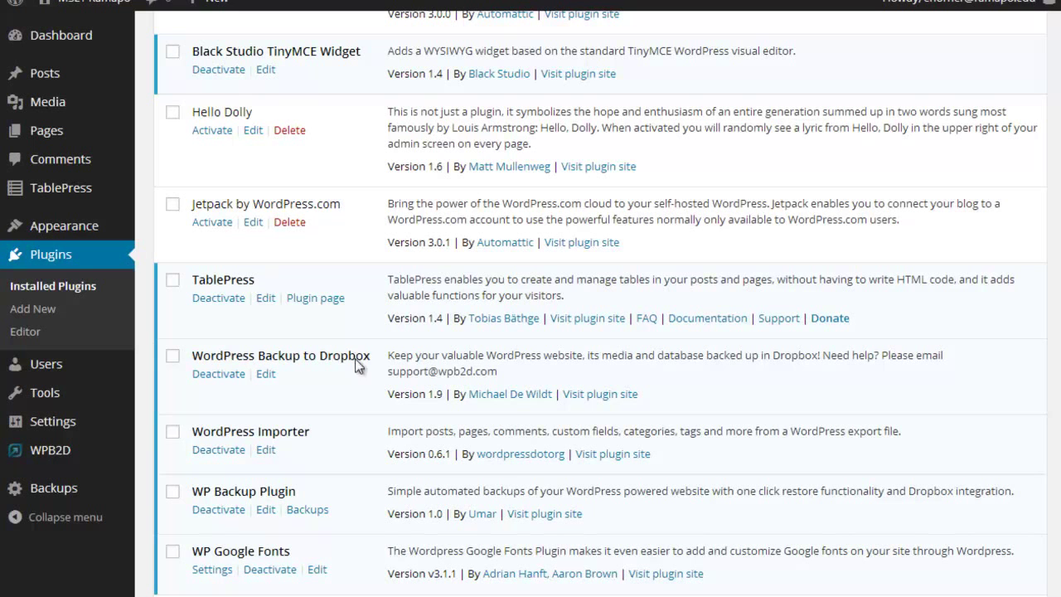
{"action": "left_click", "coordinate": [218, 373]}
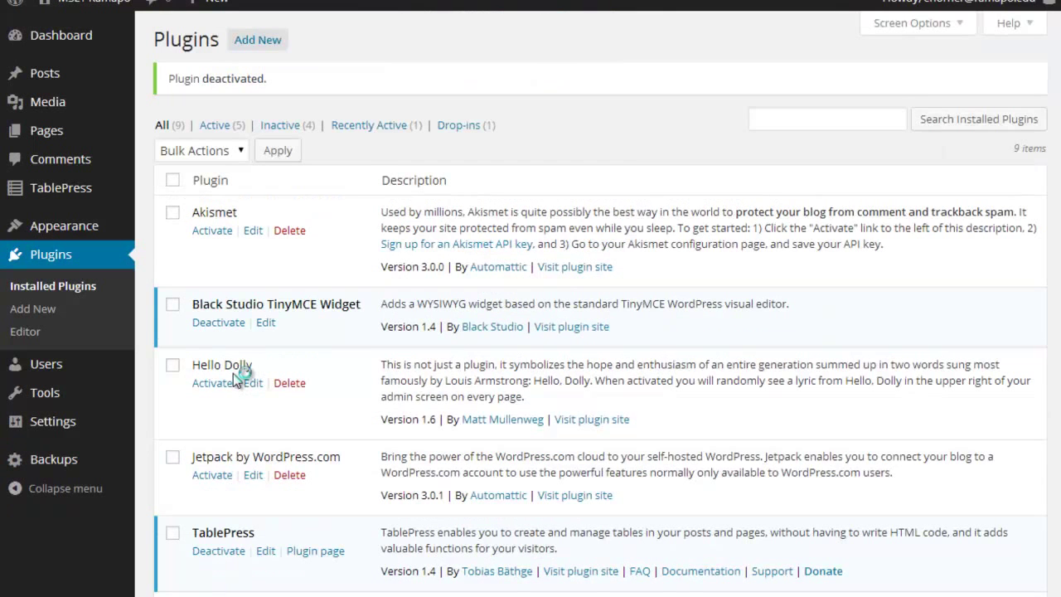
{"action": "scroll", "coordinate": [233, 373], "scroll_direction": "down", "scroll_amount": 3}
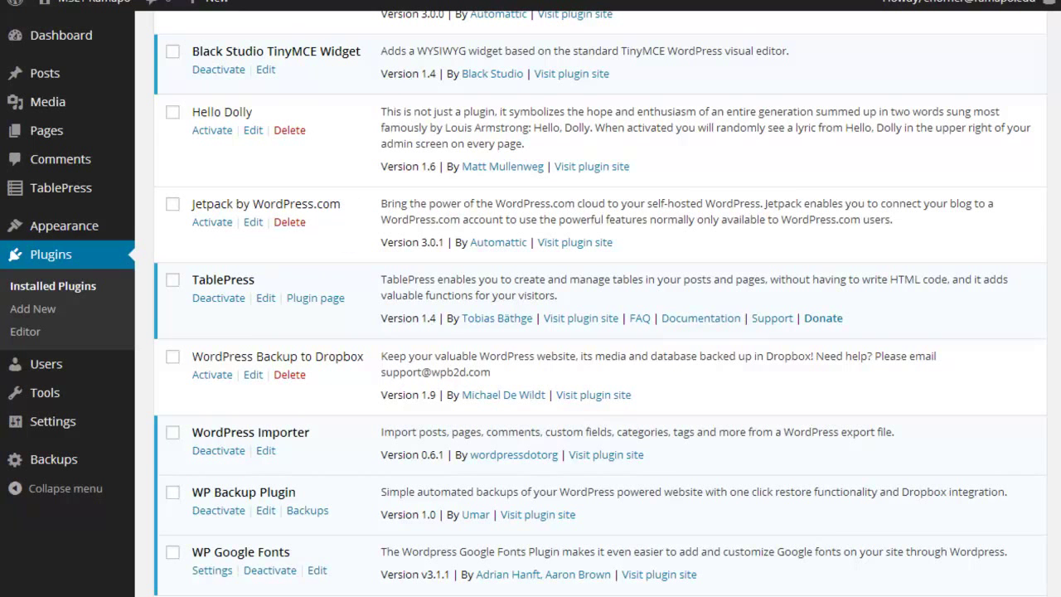
- Visit the MSET Ramapo site's front page and follow its cPanel – Bluehost link under Current Tools
{"action": "left_click", "coordinate": [93, 2]}
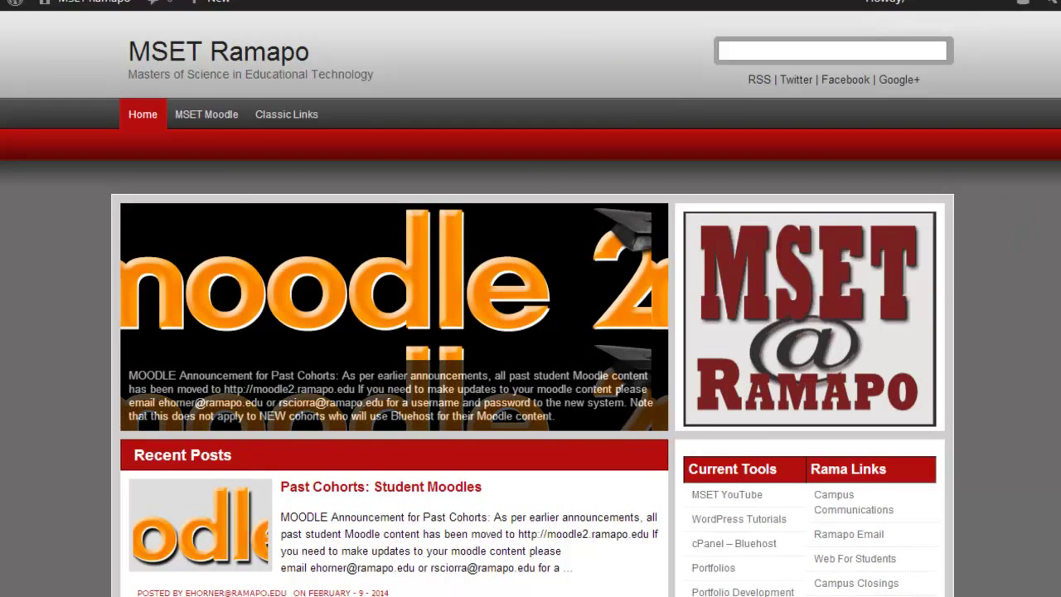
{"action": "scroll", "coordinate": [862, 273], "scroll_direction": "down", "scroll_amount": 4}
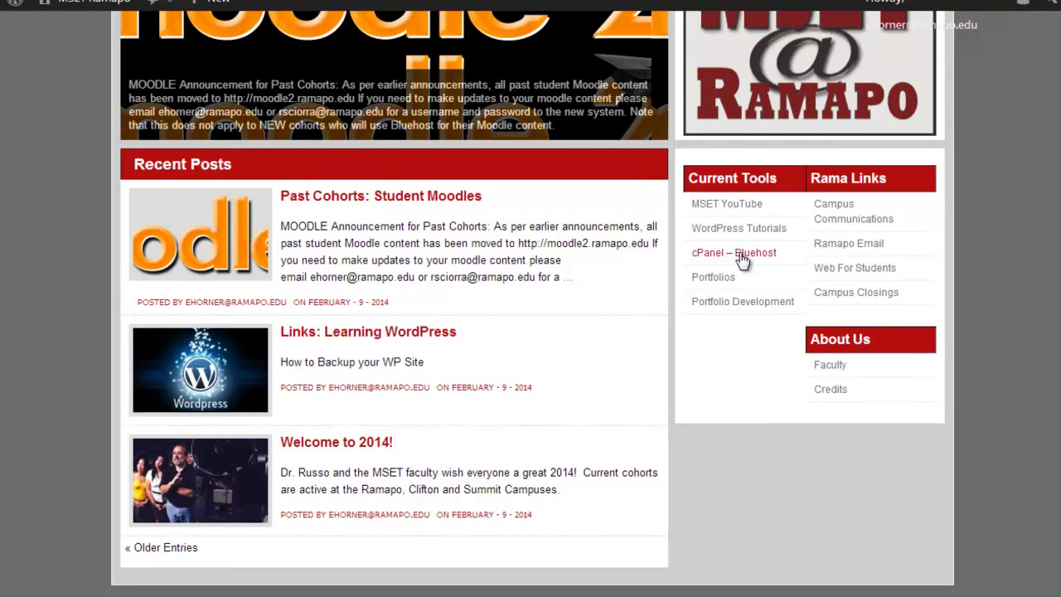
{"action": "scroll", "coordinate": [1058, 233], "scroll_direction": "up", "scroll_amount": 4}
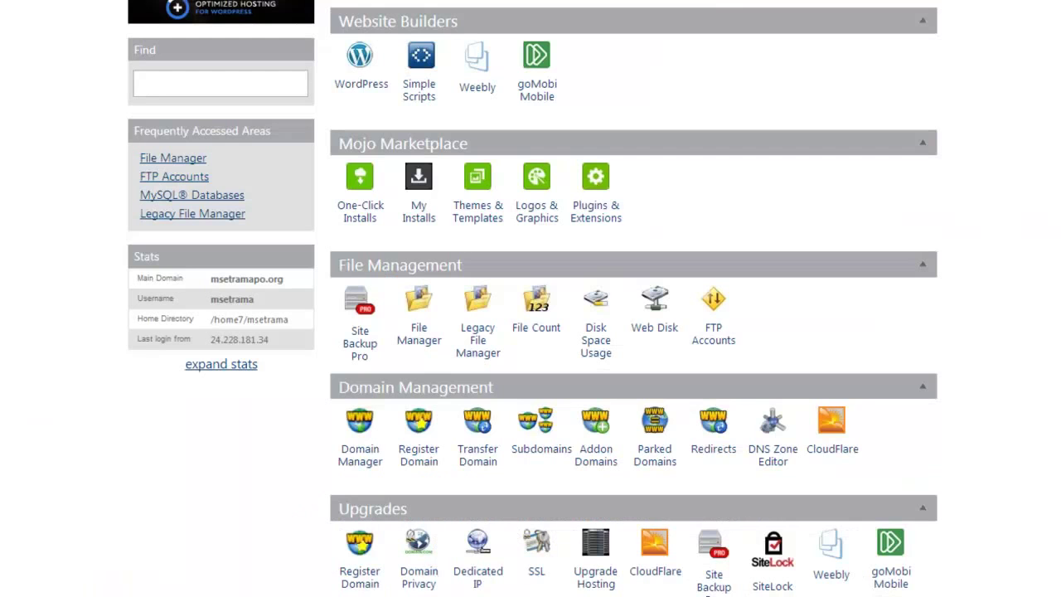
- Dismiss the Bluehost welcome message and open the hosting account's cPanel
{"action": "scroll", "coordinate": [1053, 27], "scroll_direction": "up", "scroll_amount": 4}
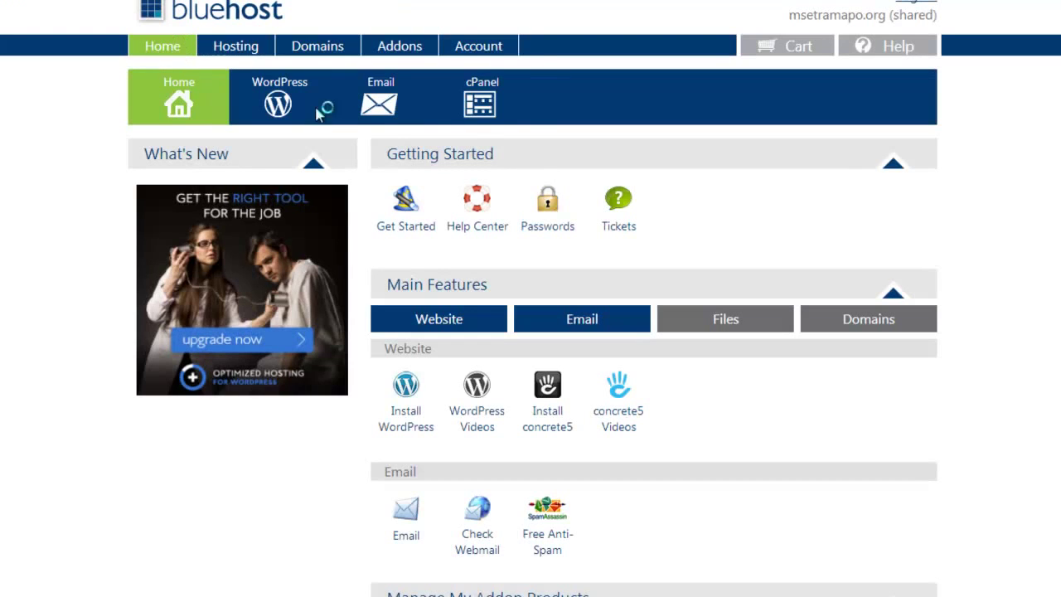
{"action": "left_click", "coordinate": [496, 103]}
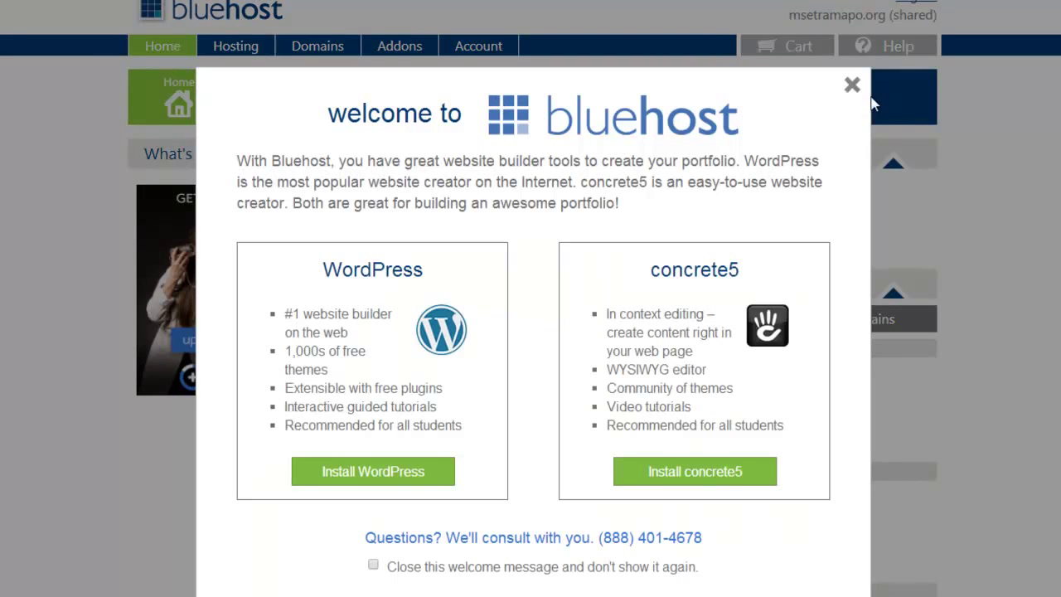
{"action": "key", "text": "Escape"}
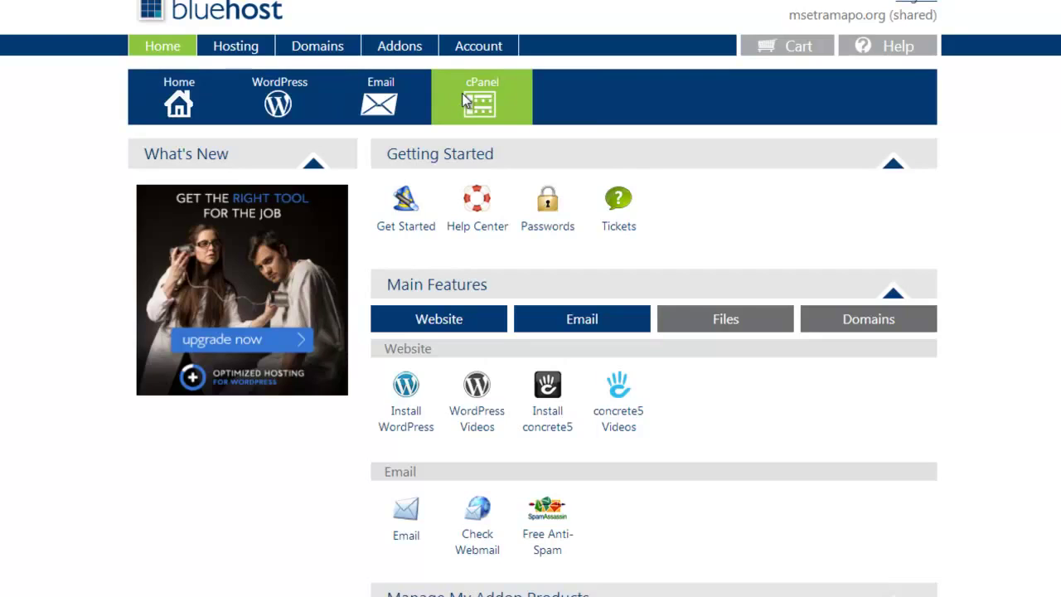
{"action": "left_click", "coordinate": [462, 94]}
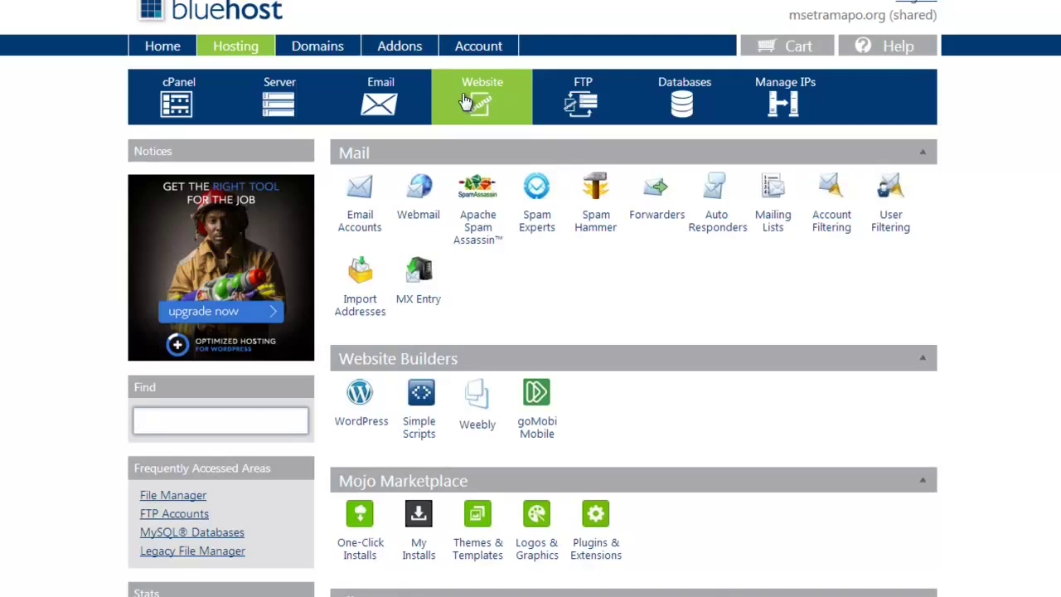
- Open the File Manager and look through the WordPress files in the edtc621 folder under public_html
{"action": "scroll", "coordinate": [505, 210], "scroll_direction": "down", "scroll_amount": 3}
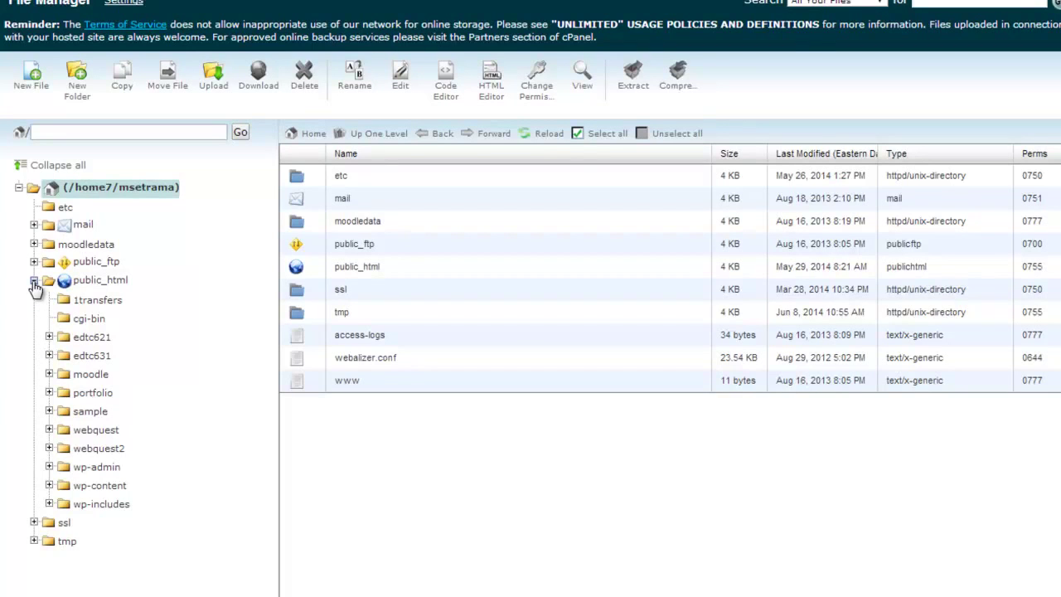
{"action": "left_click", "coordinate": [102, 282]}
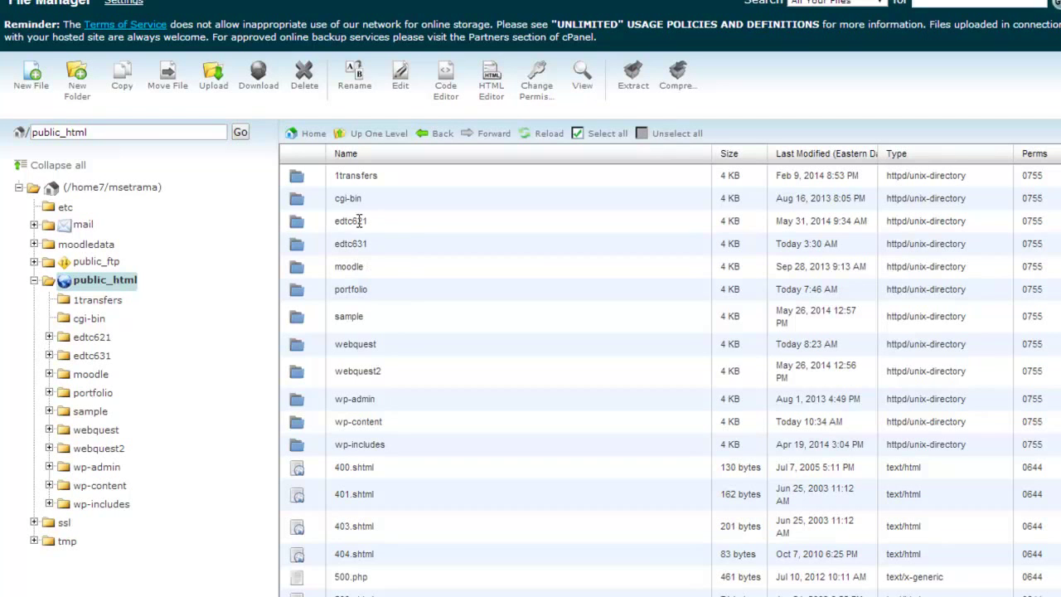
{"action": "left_click", "coordinate": [349, 221], "text": "shift"}
{"action": "left_click", "coordinate": [334, 222]}
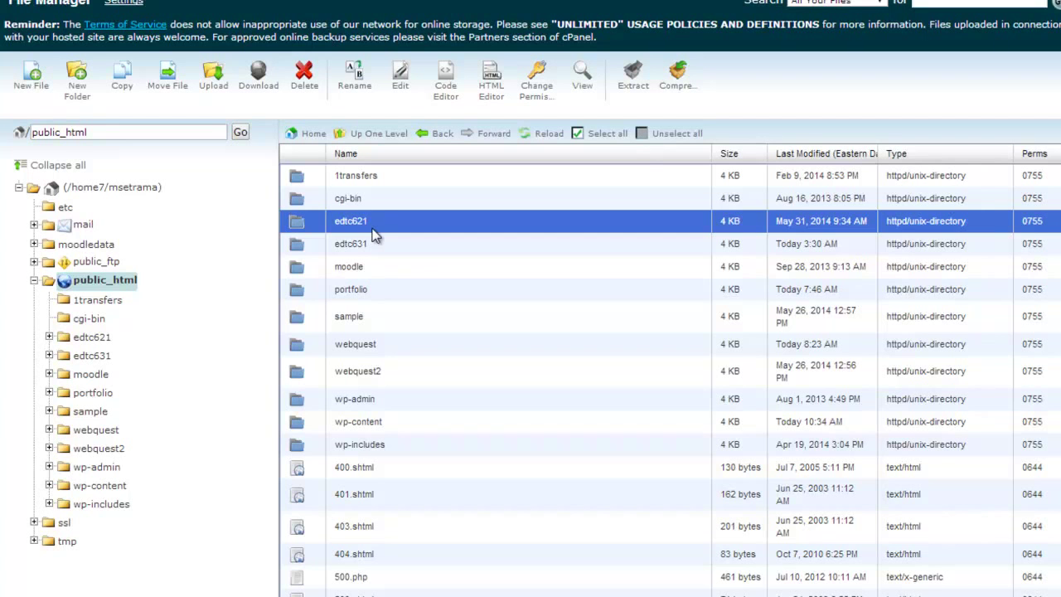
{"action": "double_click", "coordinate": [300, 223]}
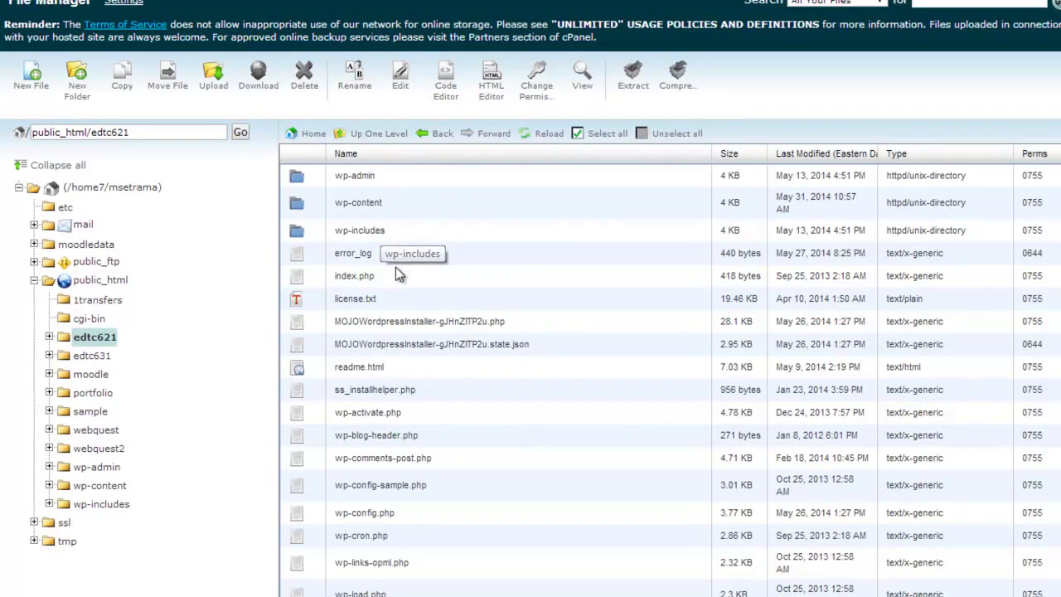
{"action": "scroll", "coordinate": [392, 281], "scroll_direction": "down", "scroll_amount": 1}
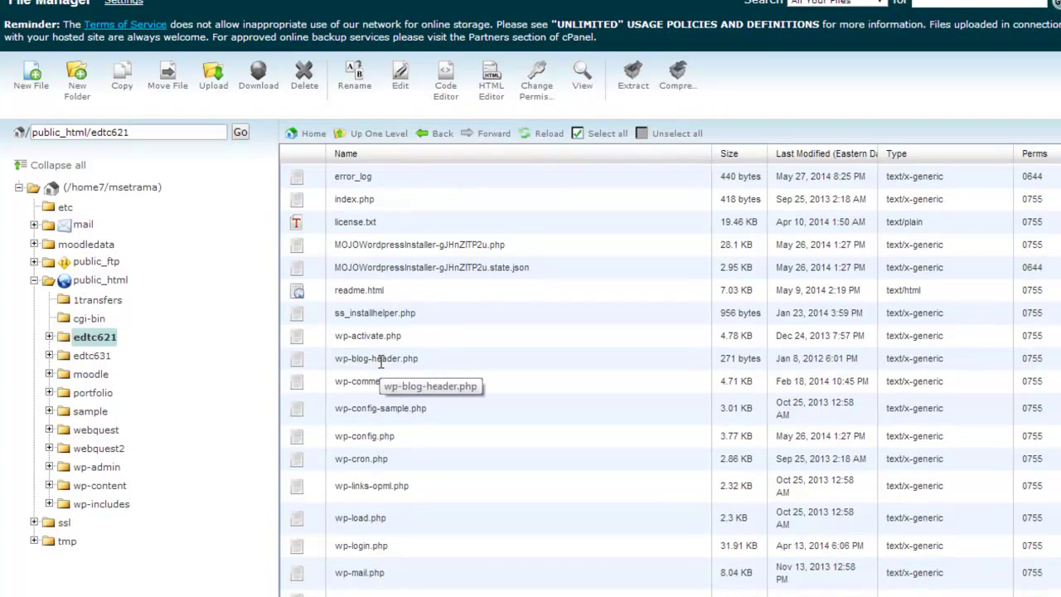
- View the contents of the edtc631 folder, and return to public_html with that folder selected
{"action": "left_click", "coordinate": [91, 356]}
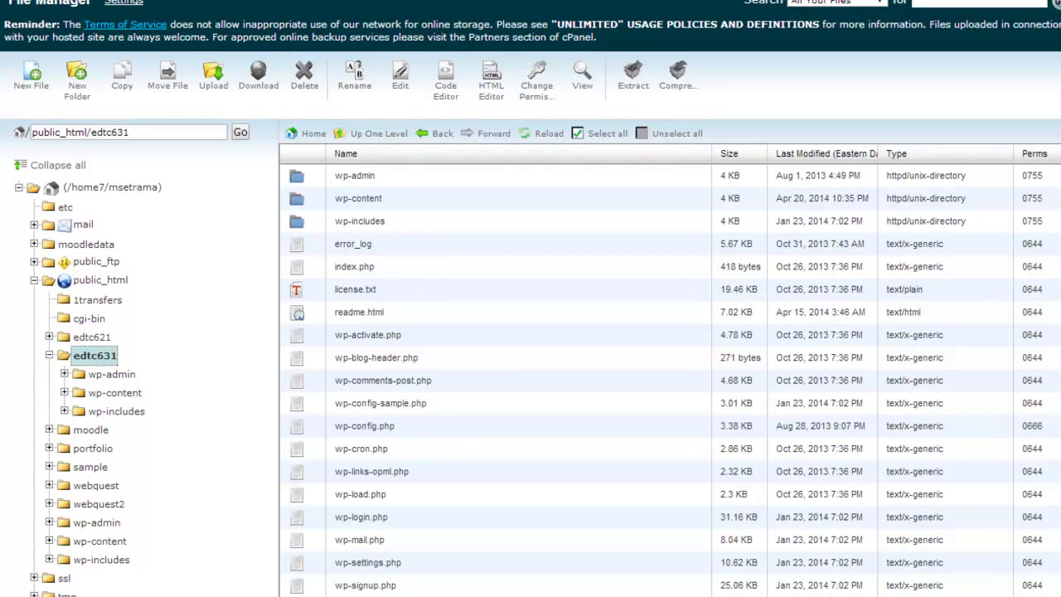
{"action": "left_click", "coordinate": [92, 282]}
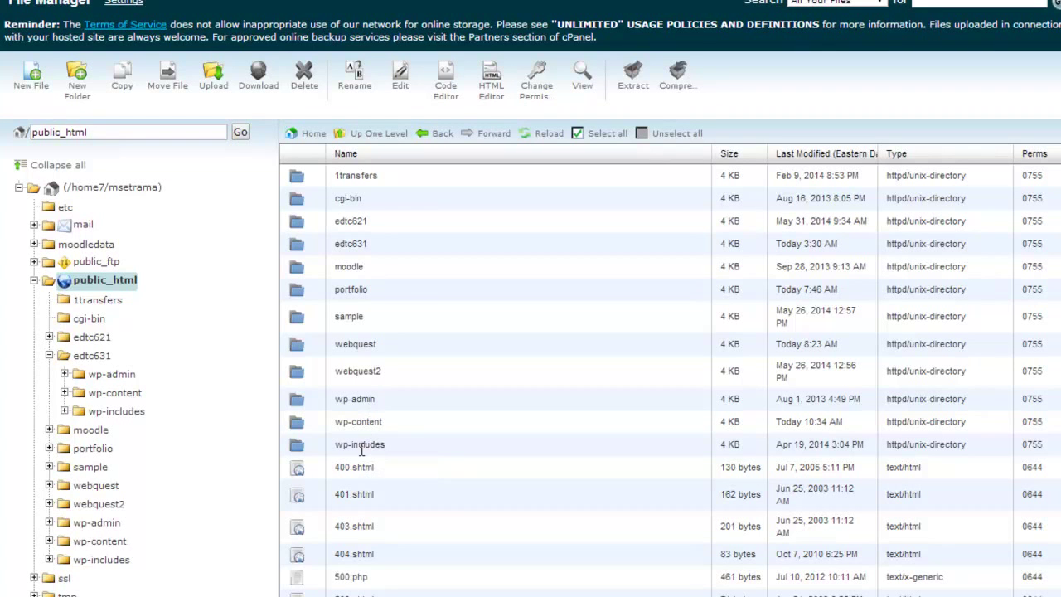
{"action": "double_click", "coordinate": [343, 243]}
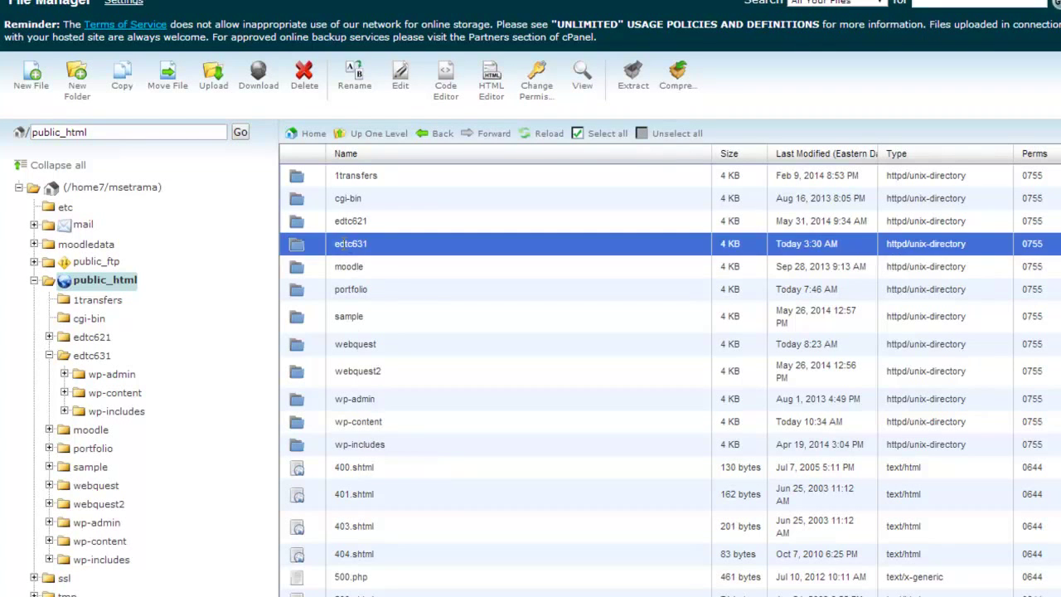
- Open the main site's wp-admin folder in public_html and examine the PHP files in its includes subfolder
{"action": "left_click", "coordinate": [361, 399]}
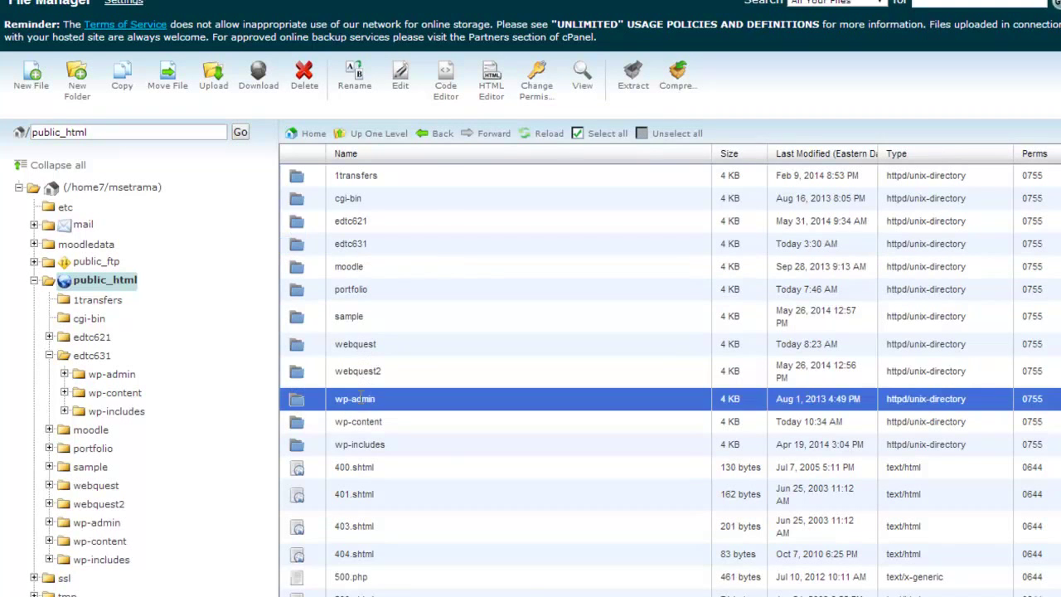
{"action": "double_click", "coordinate": [295, 406]}
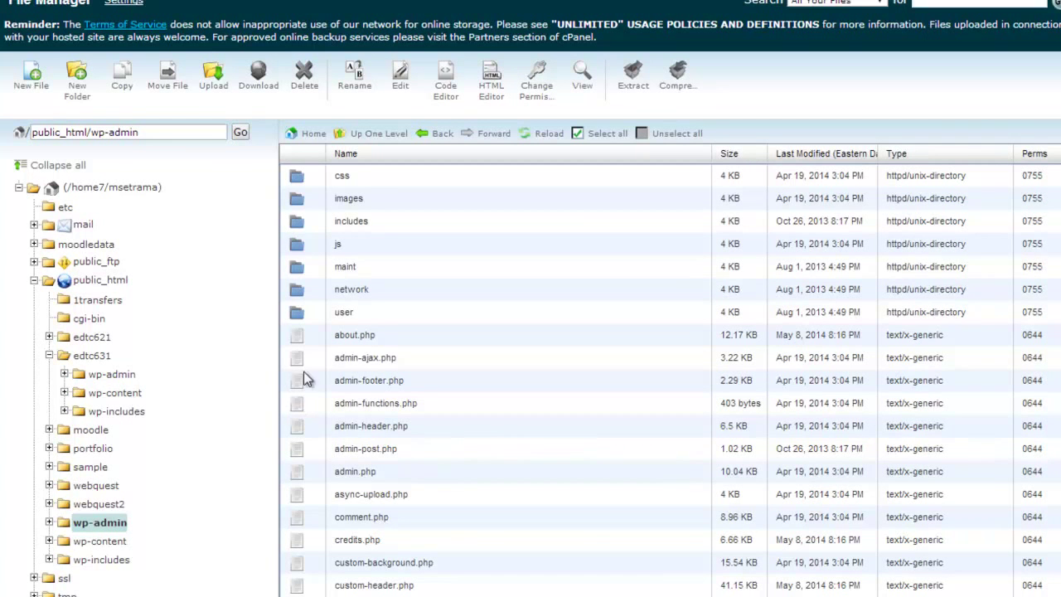
{"action": "double_click", "coordinate": [296, 221]}
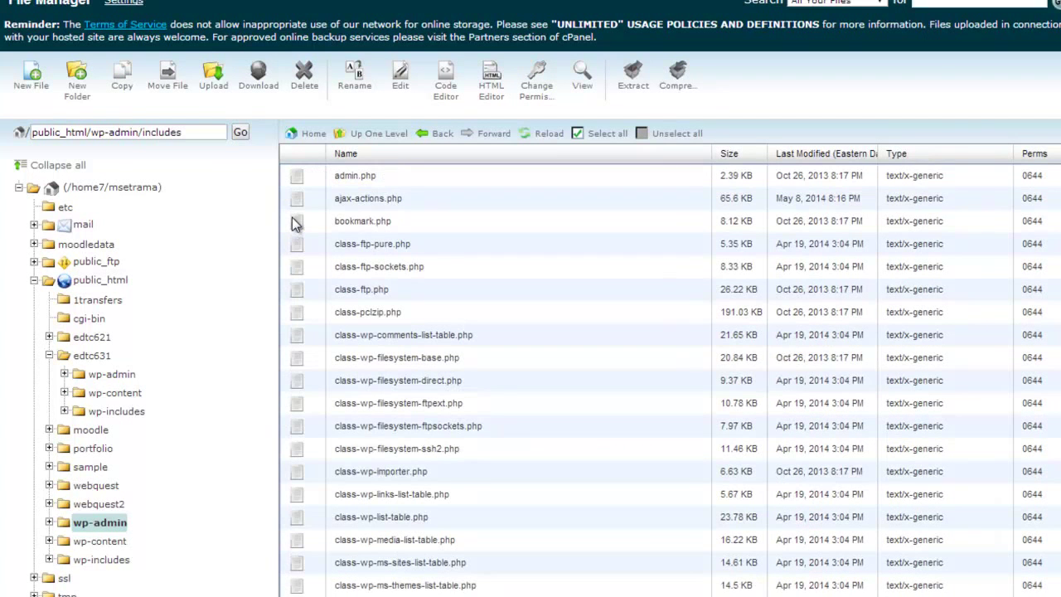
{"action": "scroll", "coordinate": [416, 485], "scroll_direction": "down", "scroll_amount": 2}
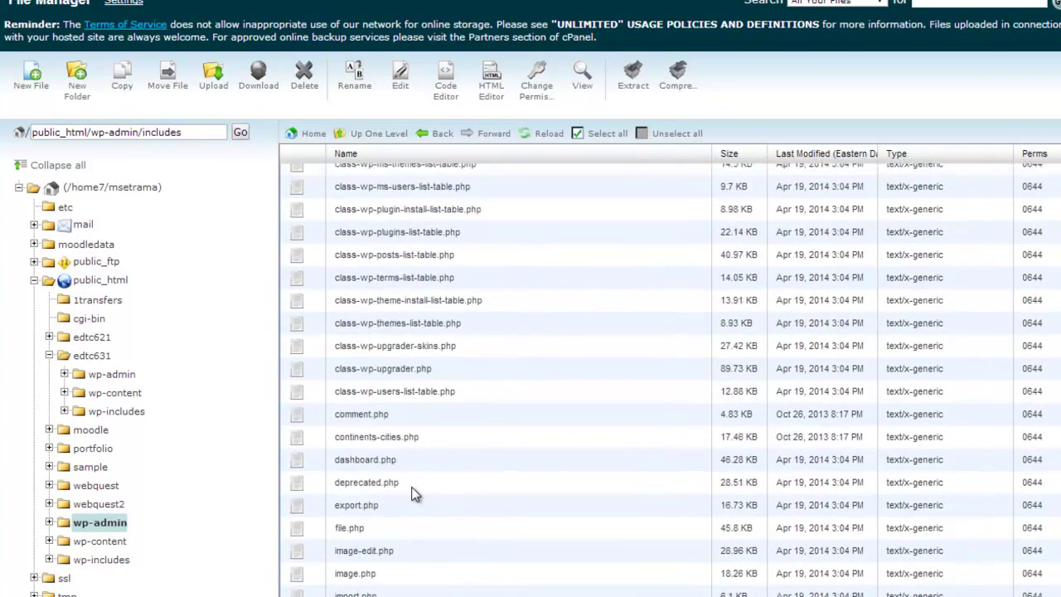
{"action": "scroll", "coordinate": [415, 494], "scroll_direction": "down", "scroll_amount": 5}
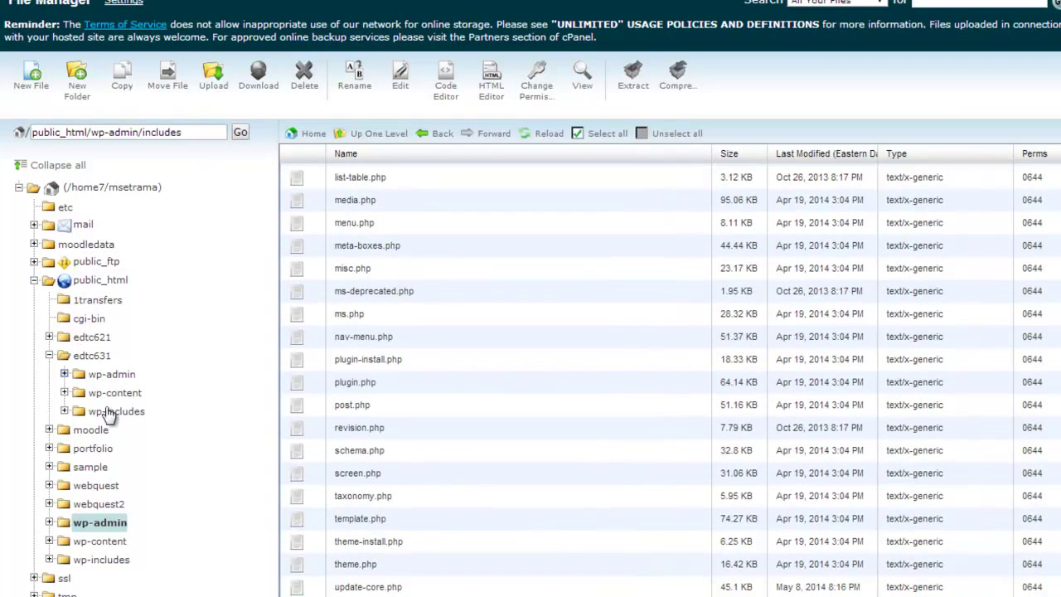
- Locate the main site's wp-content folder in public_html and display its contents
{"action": "left_click", "coordinate": [93, 541]}
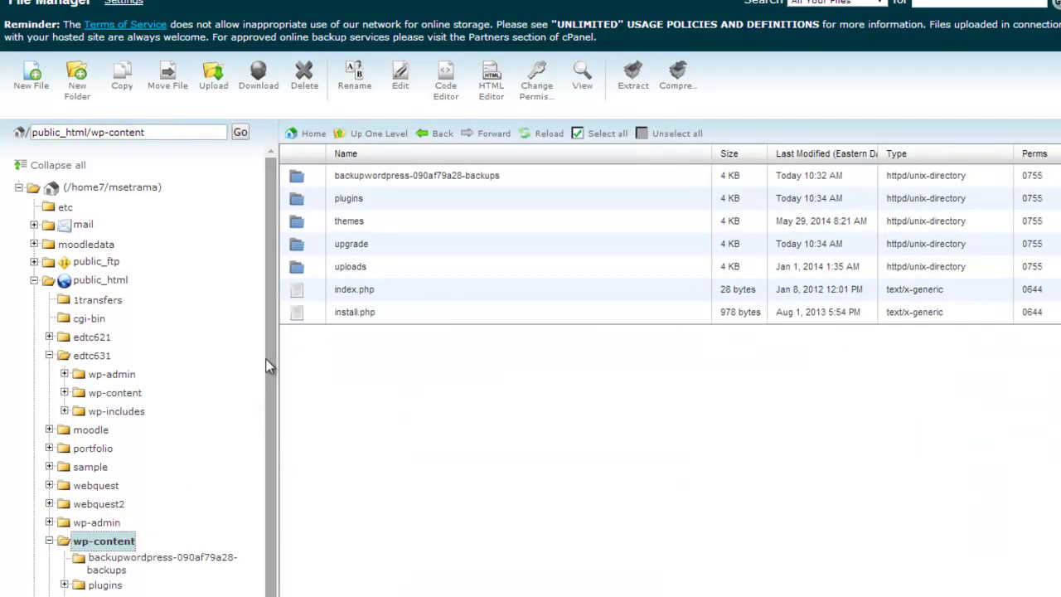
{"action": "scroll", "coordinate": [267, 487], "scroll_direction": "down", "scroll_amount": 2}
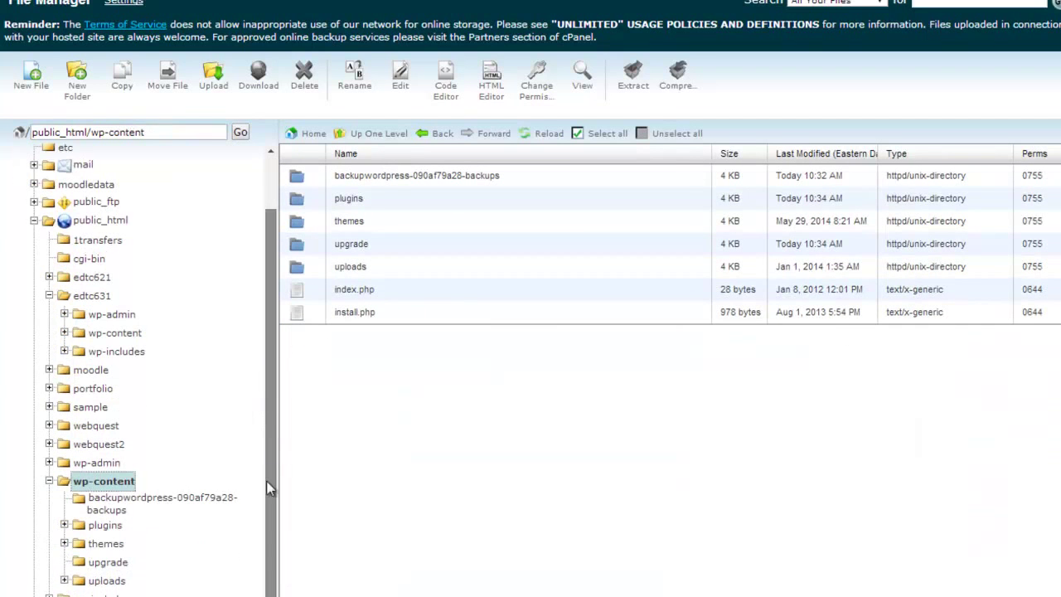
{"action": "left_click", "coordinate": [74, 224]}
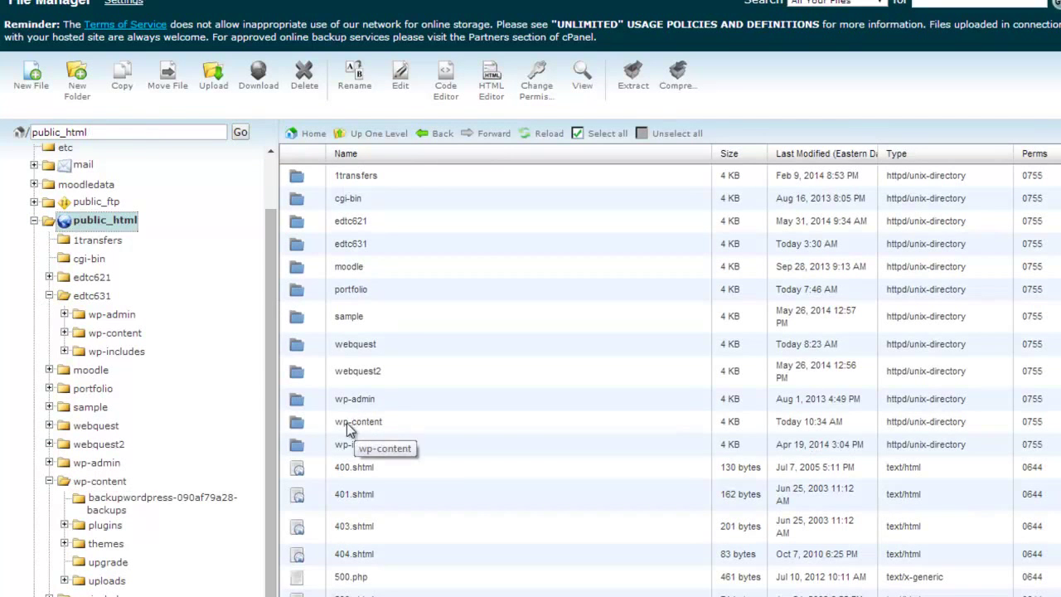
{"action": "double_click", "coordinate": [299, 426]}
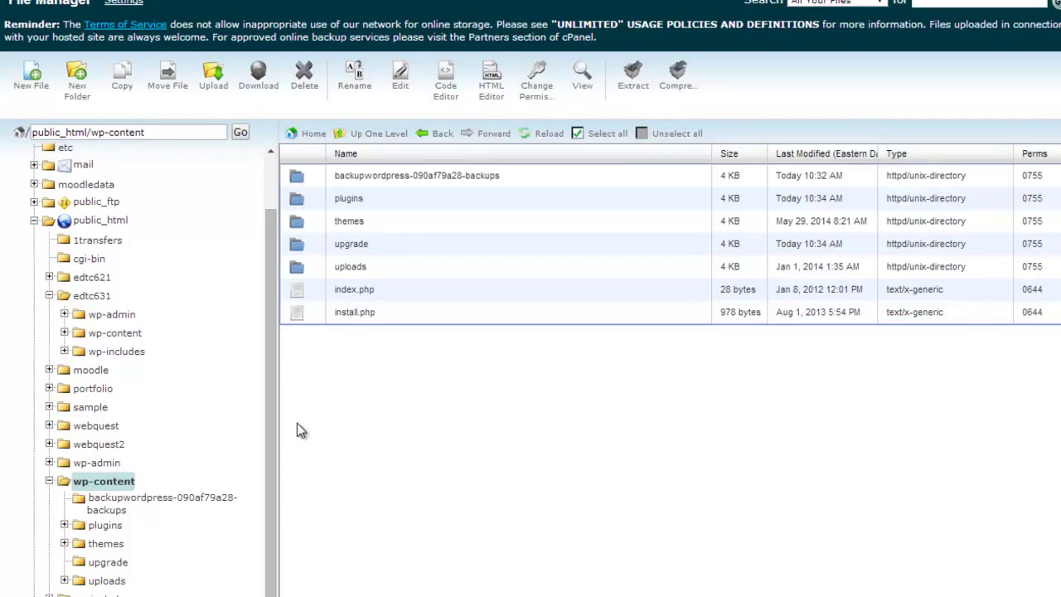
- View the image files in the 2014/02 subfolder of uploads, and return to wp-content
{"action": "double_click", "coordinate": [301, 266]}
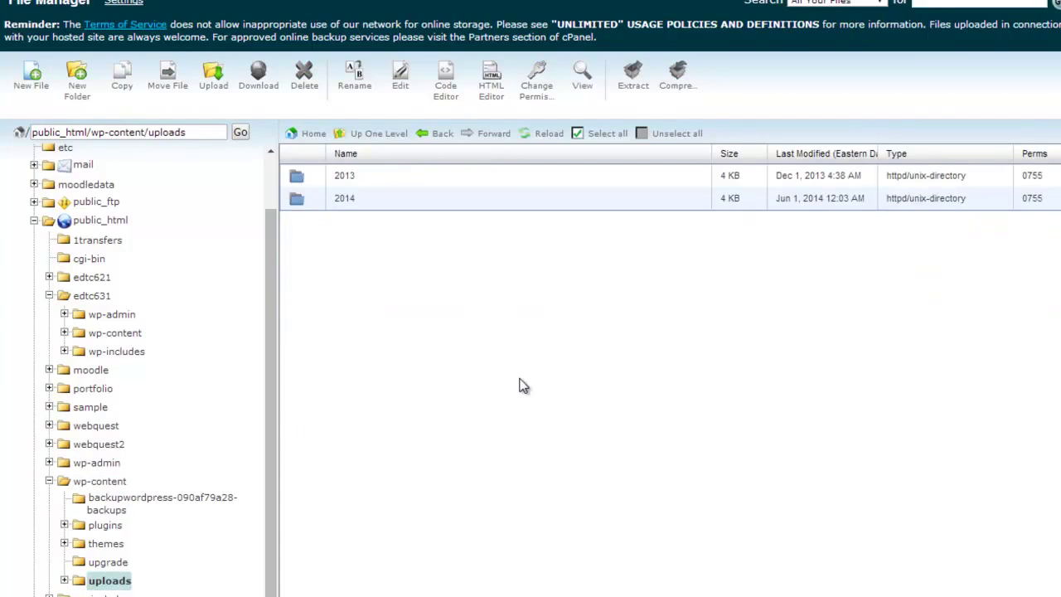
{"action": "double_click", "coordinate": [299, 199]}
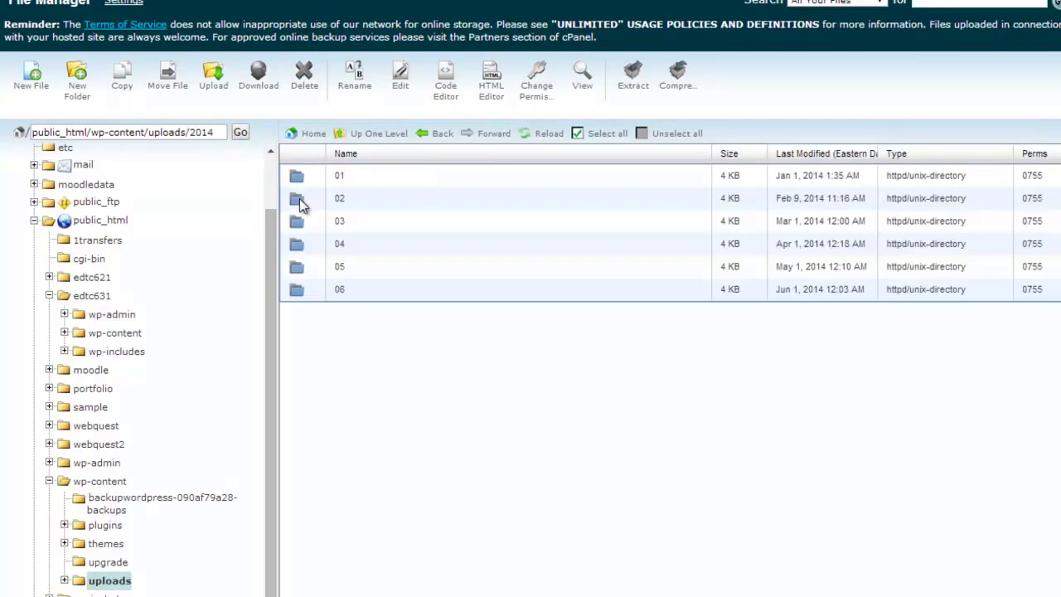
{"action": "double_click", "coordinate": [297, 202]}
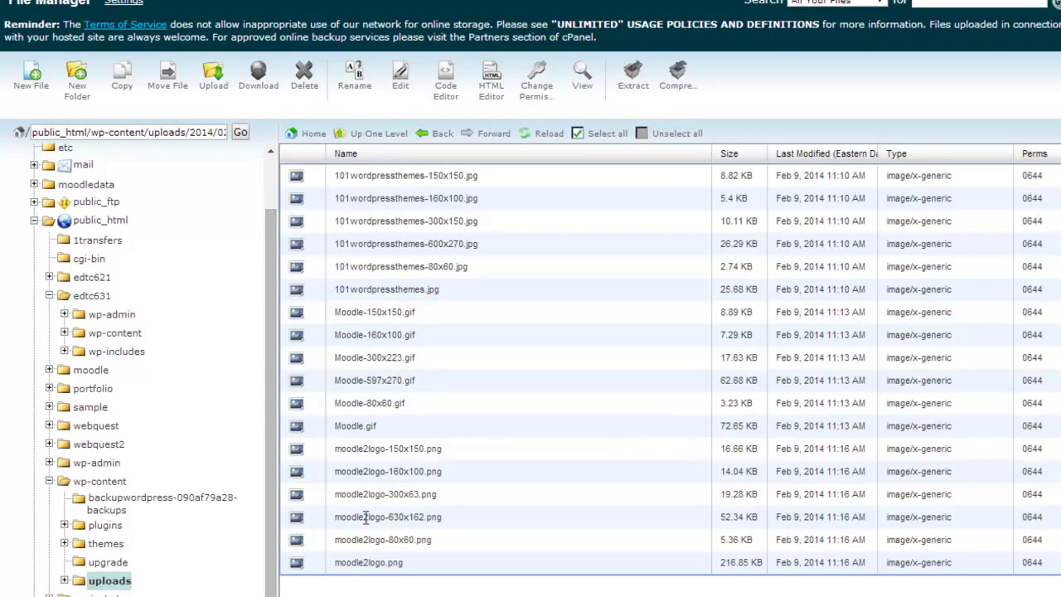
{"action": "left_click", "coordinate": [98, 480]}
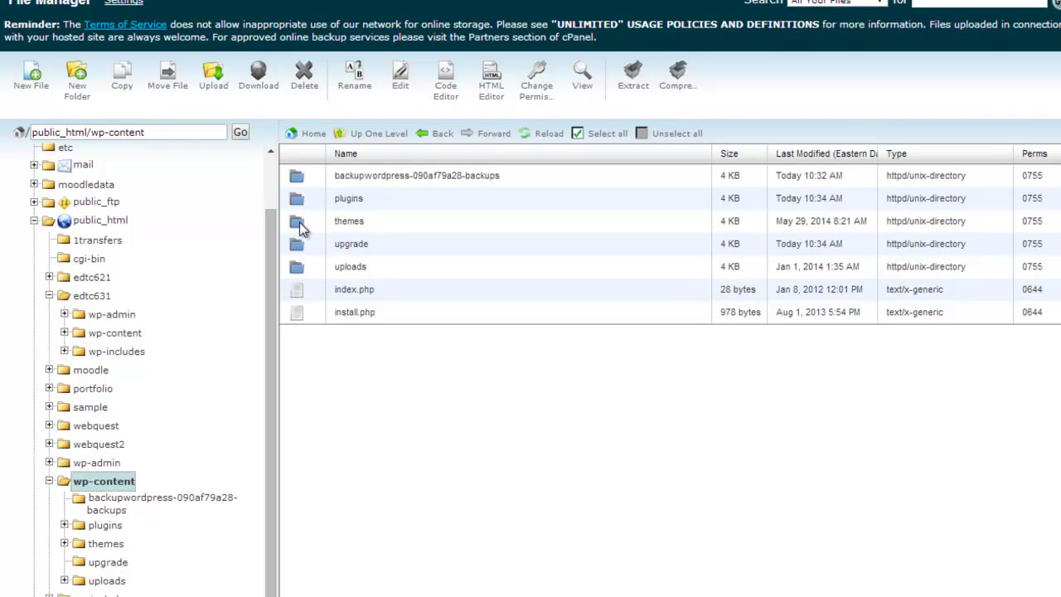
- Open the themes folder in wp-content, view the WordPress dashboard's Themes page with its widget notice dismissed, and select the twentyfourteen folder in File Manager
{"action": "double_click", "coordinate": [300, 226]}
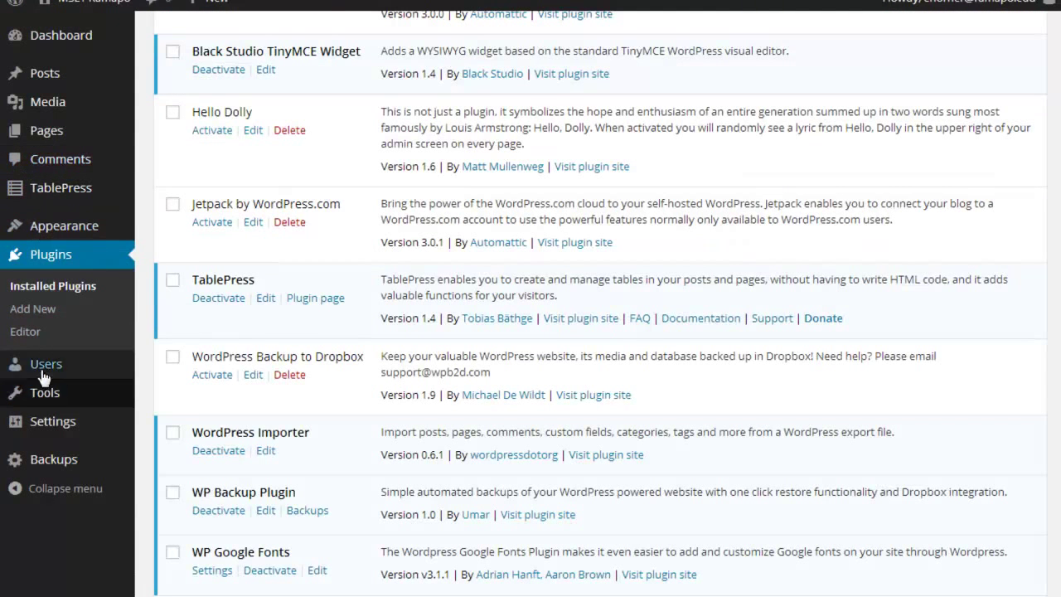
{"action": "mouse_move", "coordinate": [40, 232]}
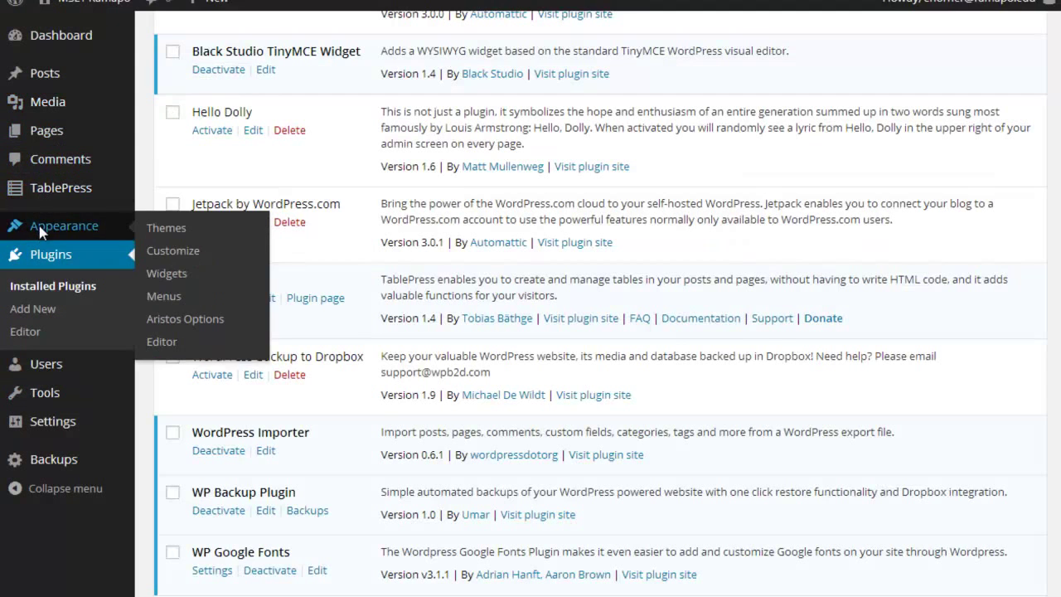
{"action": "left_click", "coordinate": [168, 229]}
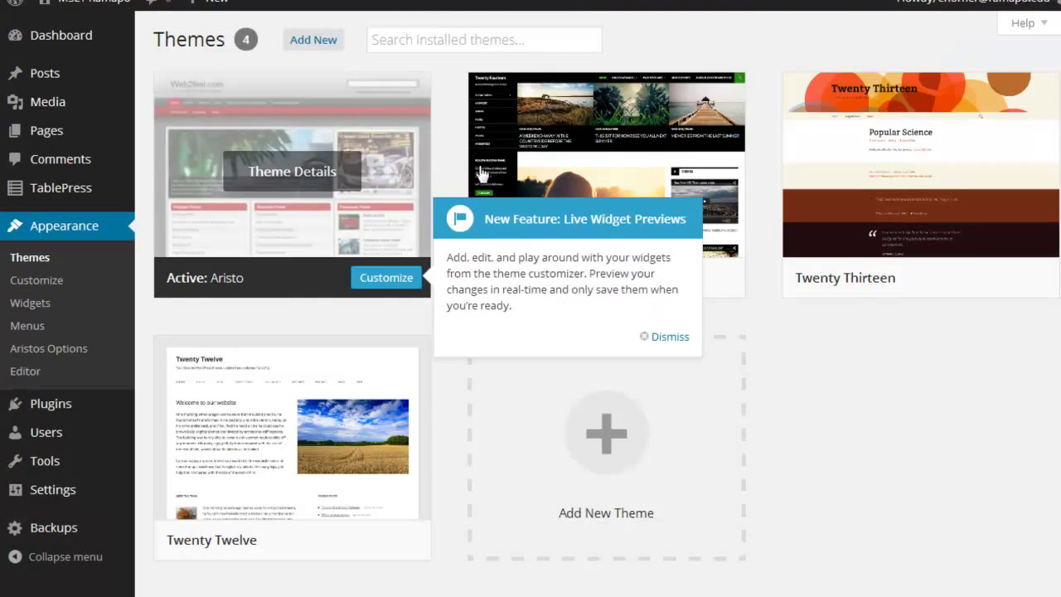
{"action": "left_click", "coordinate": [672, 338]}
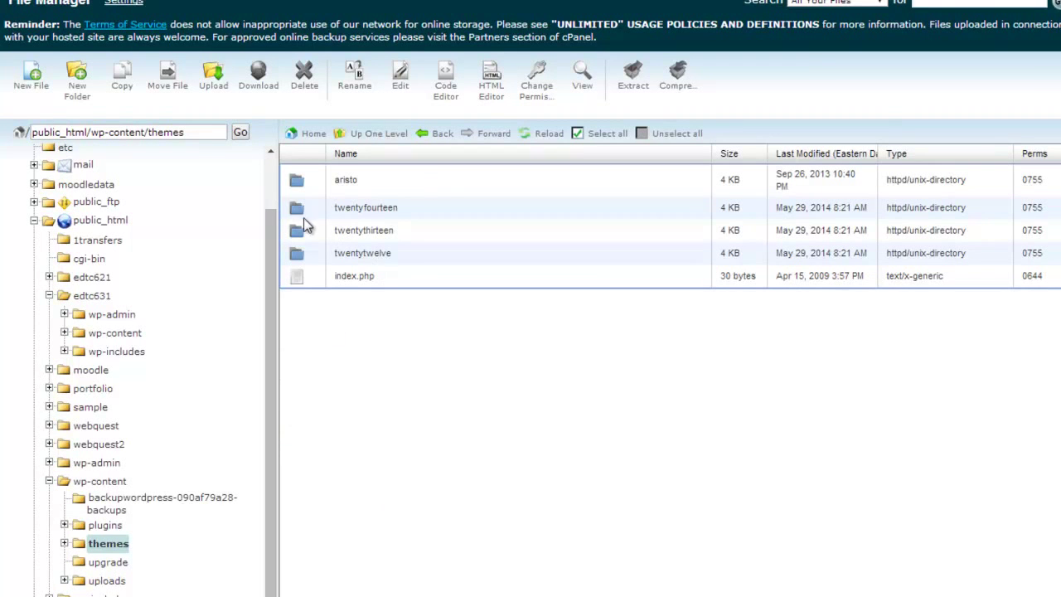
{"action": "left_click", "coordinate": [300, 213]}
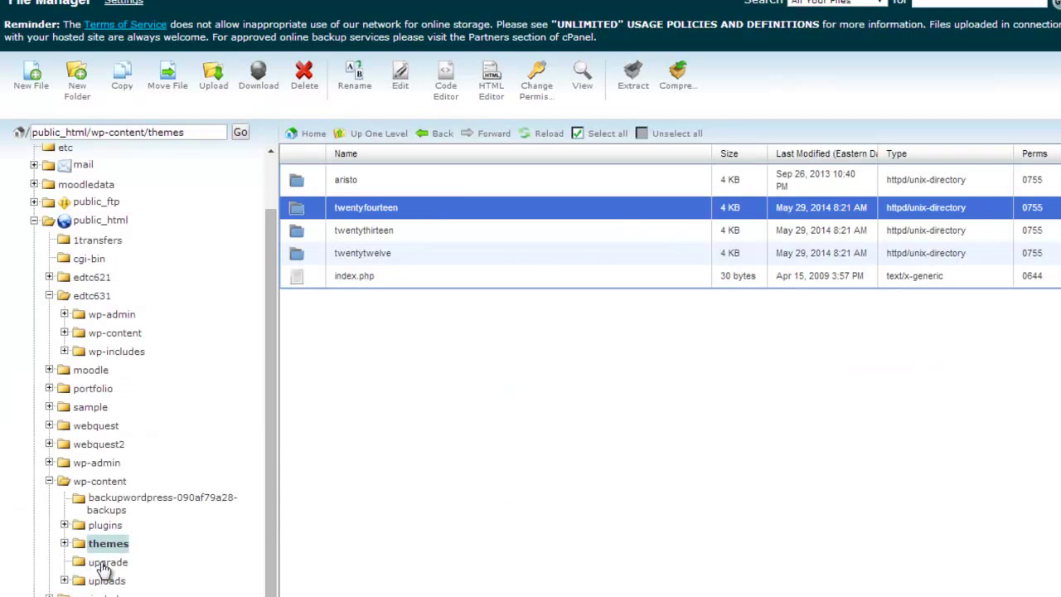
- Open the plugins folder in wp-content and compare it with the installed plugins list in the WordPress dashboard
{"action": "left_click", "coordinate": [97, 525]}
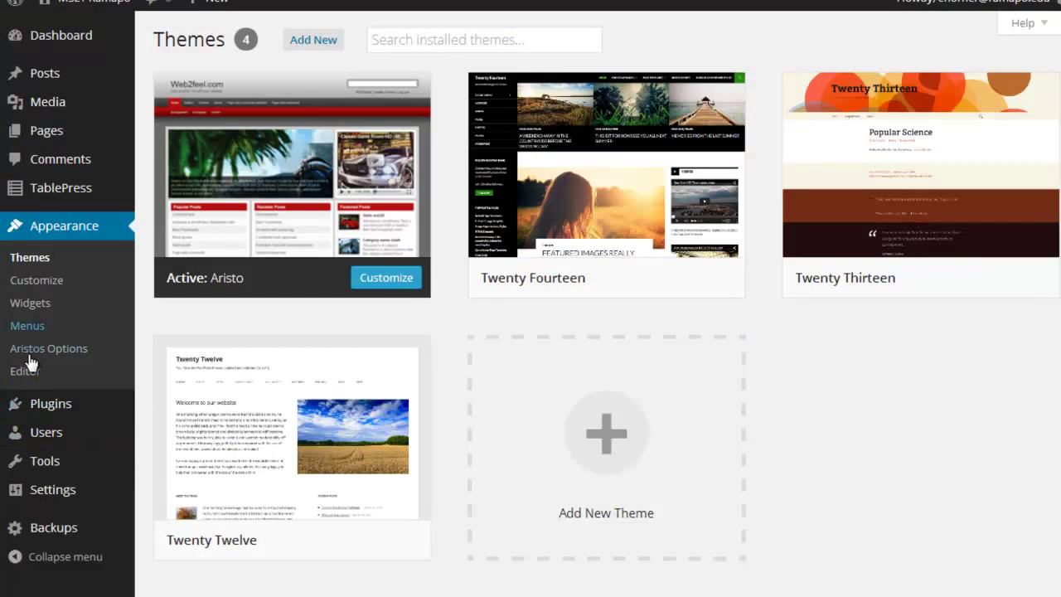
{"action": "left_click", "coordinate": [41, 407]}
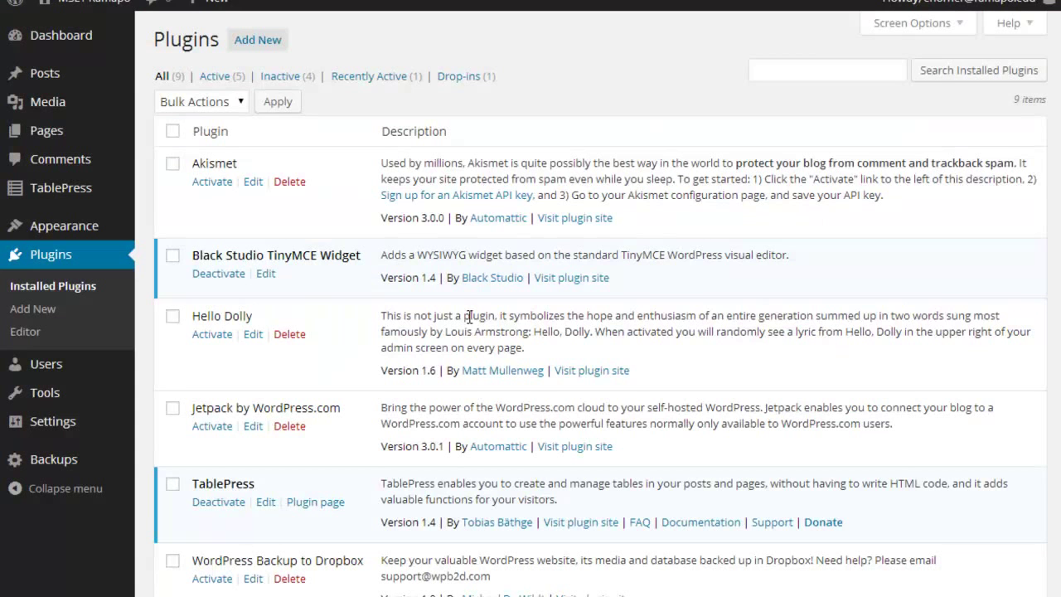
{"action": "scroll", "coordinate": [469, 317], "scroll_direction": "down", "scroll_amount": 2}
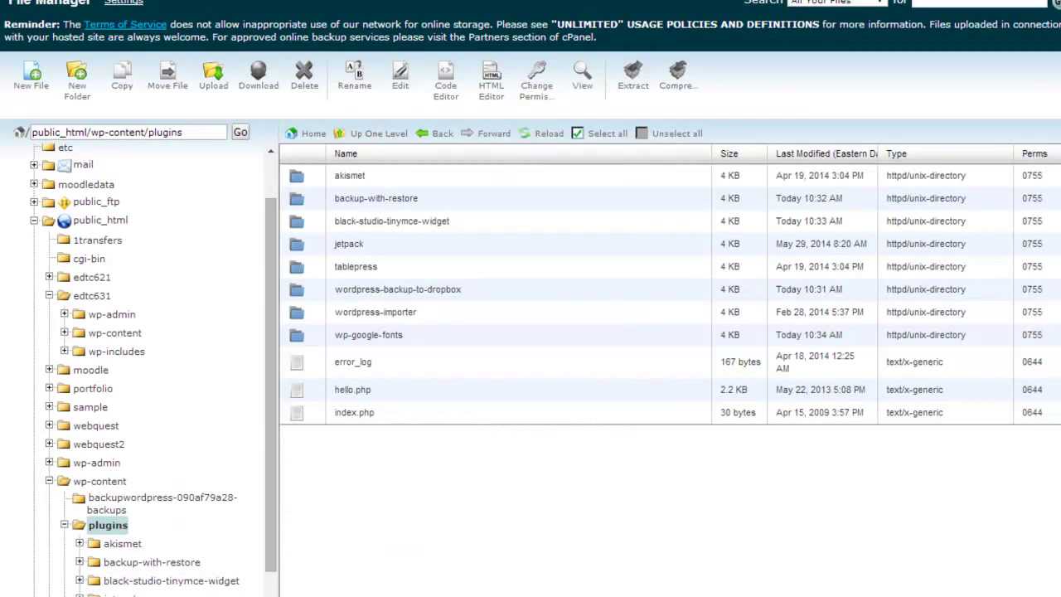
- Delete the wordpress-backup-to-dropbox folder from public_html/wp-content/plugins in File Manager
{"action": "left_click", "coordinate": [301, 295]}
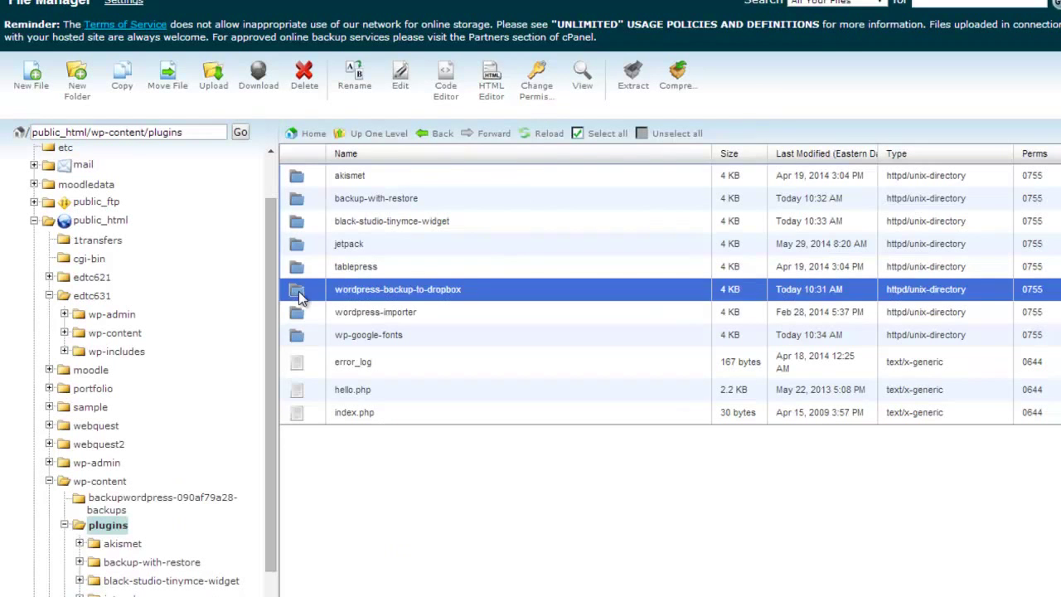
{"action": "left_click", "coordinate": [304, 77]}
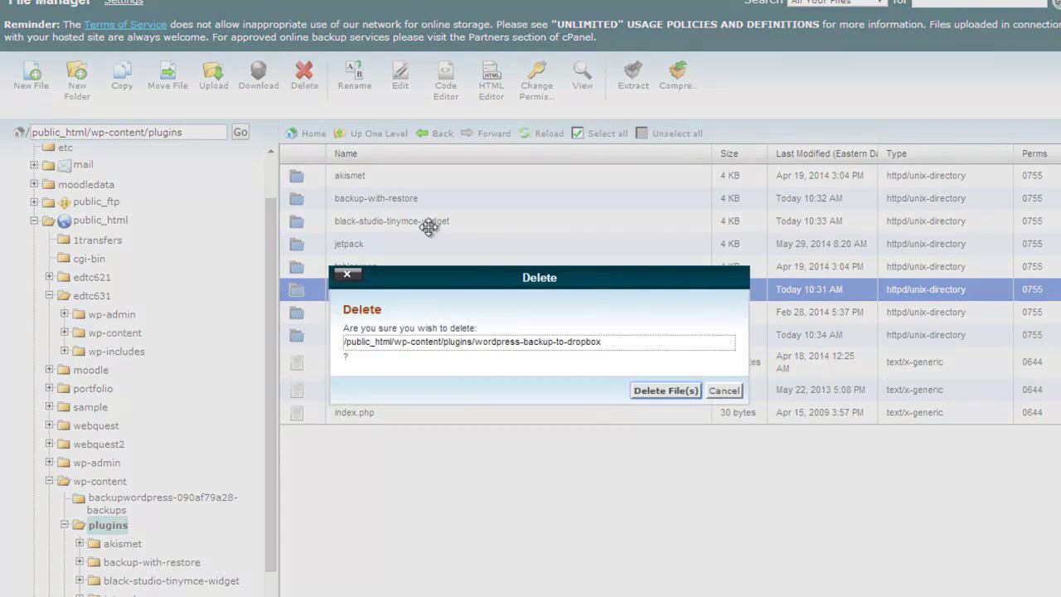
{"action": "left_click", "coordinate": [649, 393]}
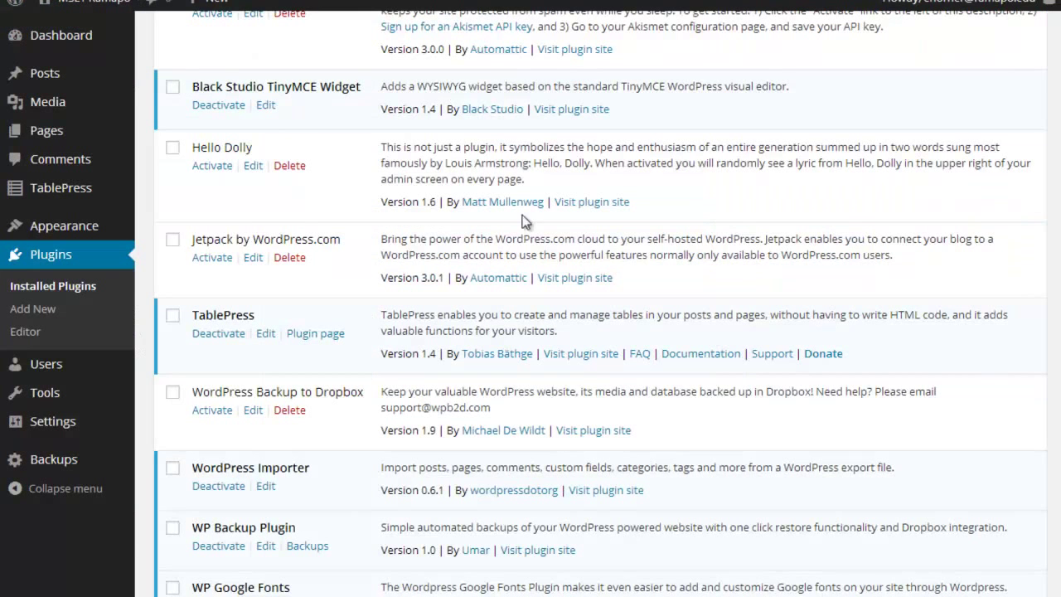
- Reload the WordPress dashboard's Plugins page and check the list for the WordPress Backup to Dropbox plugin
{"action": "right_click", "coordinate": [1057, 47]}
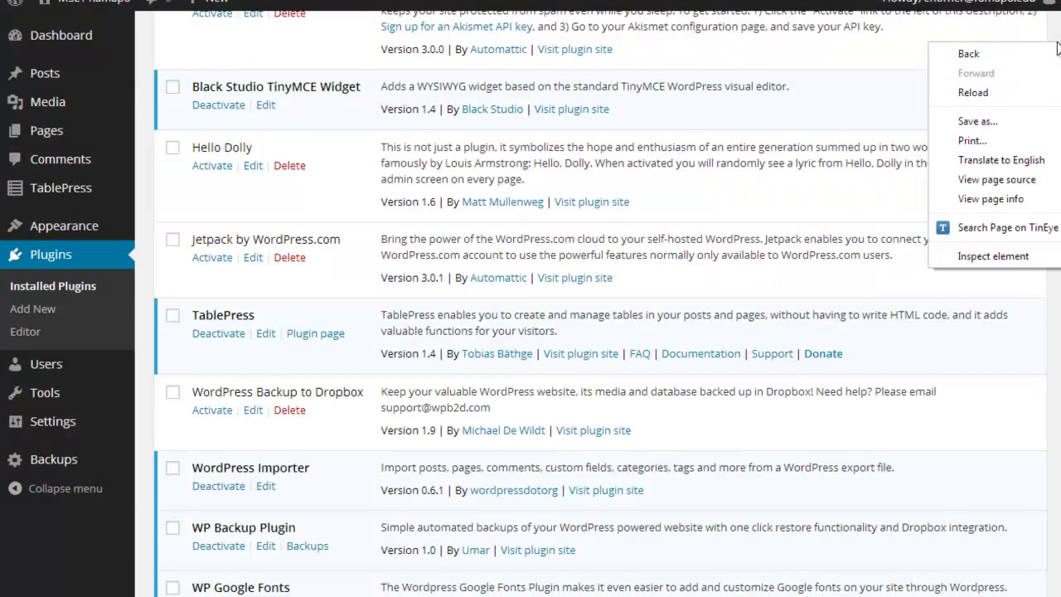
{"action": "left_click", "coordinate": [1028, 93]}
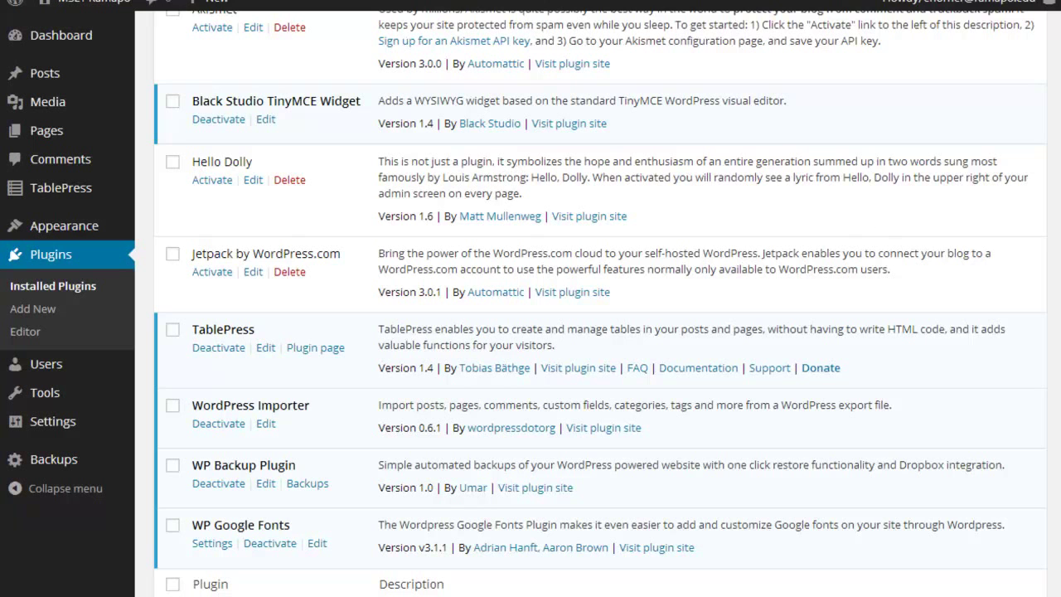
{"action": "scroll", "coordinate": [600, 304], "scroll_direction": "up", "scroll_amount": 3}
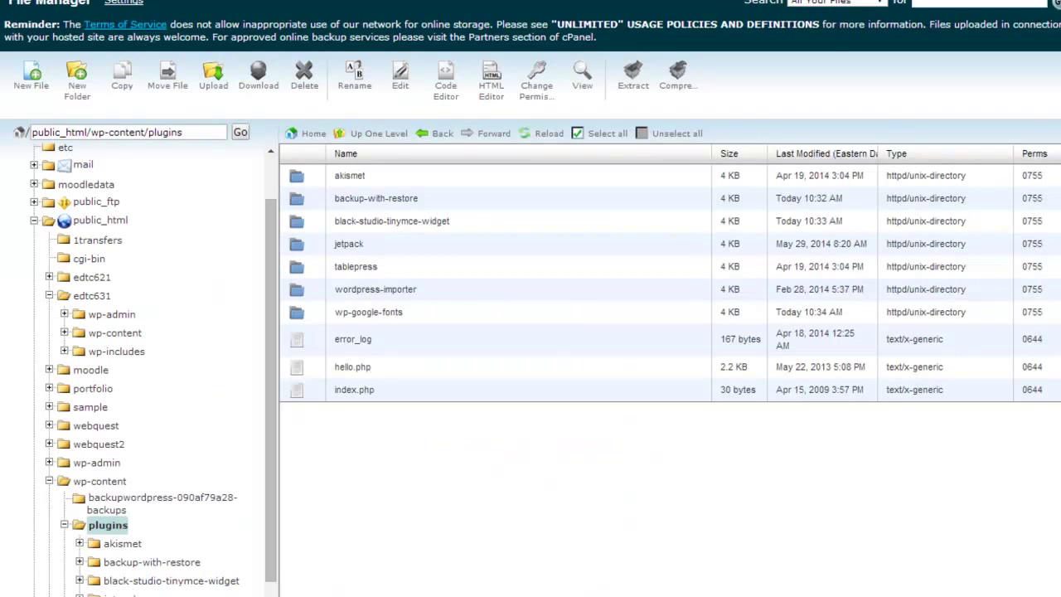
- Open wp-content in File Manager, and return to the WordPress Plugins page to reload and review the installed plugins
{"action": "left_click", "coordinate": [83, 484]}
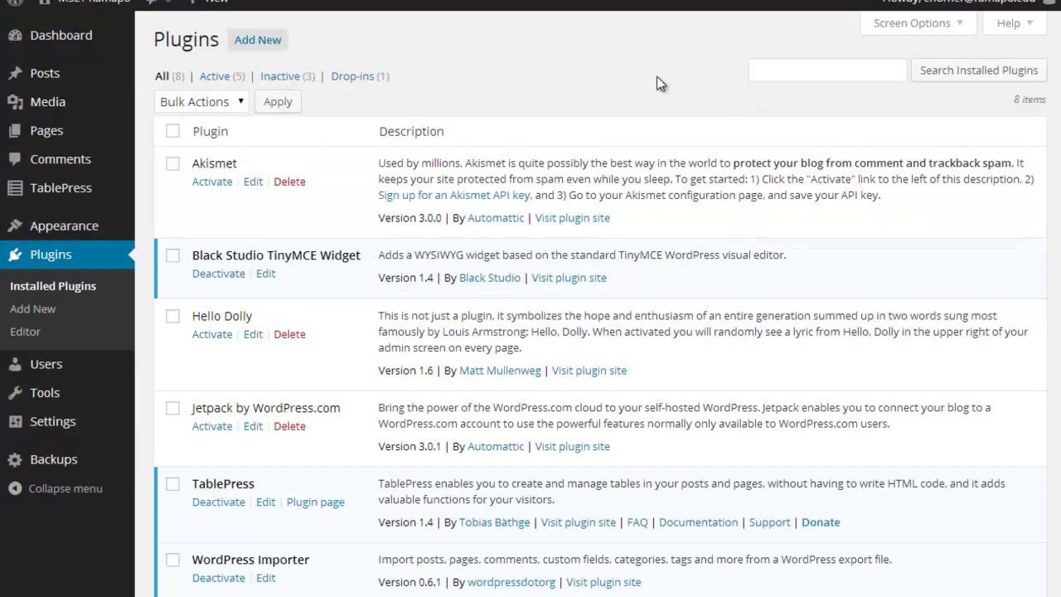
{"action": "right_click", "coordinate": [647, 71]}
{"action": "left_click", "coordinate": [681, 117]}
{"action": "scroll", "coordinate": [613, 296], "scroll_direction": "down", "scroll_amount": 2}
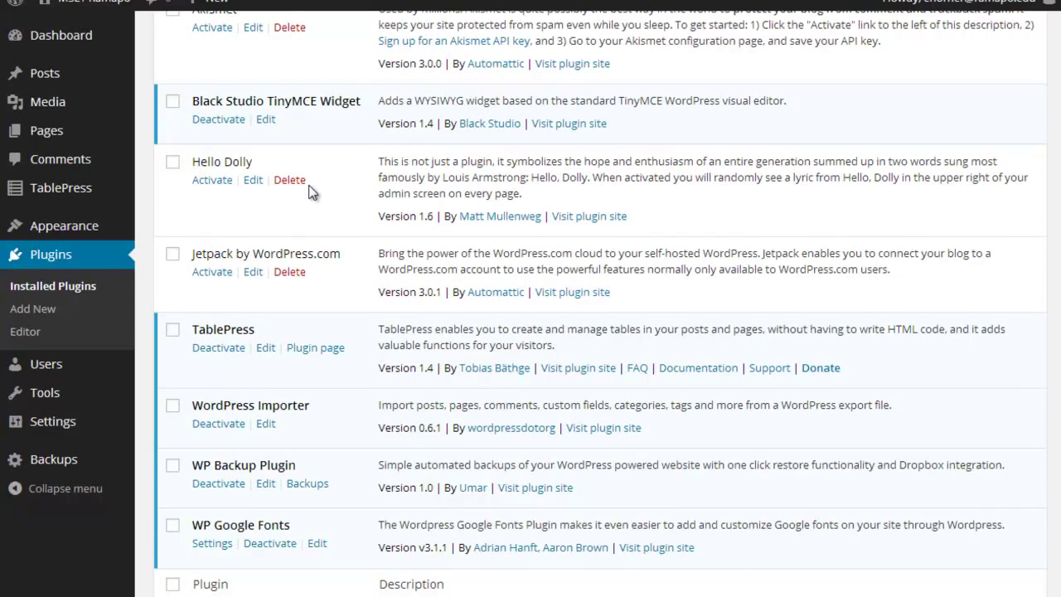
{"action": "scroll", "coordinate": [312, 192], "scroll_direction": "up", "scroll_amount": 2}
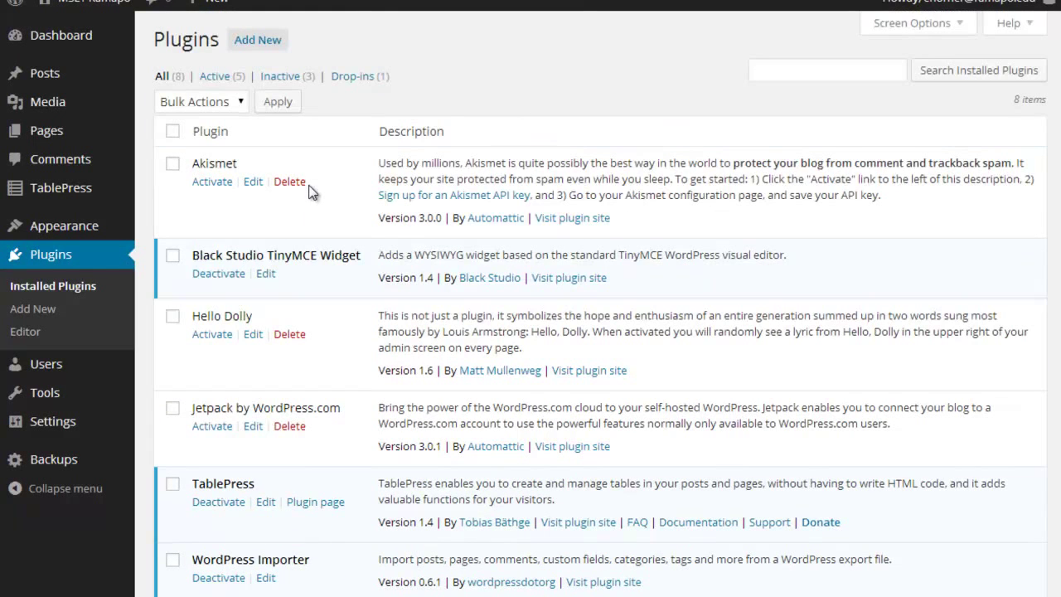